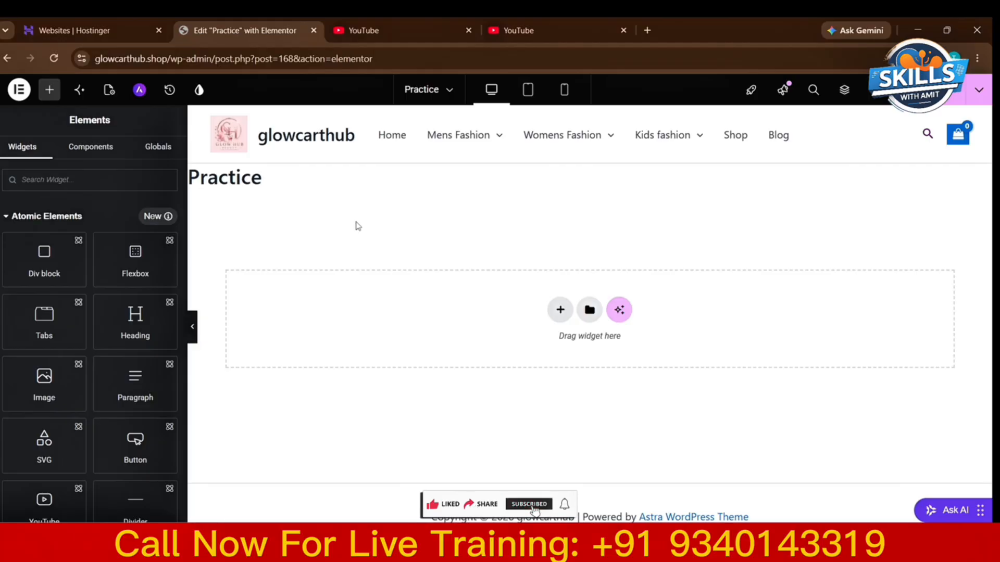
Add an empty Container from the Layout widgets to the blank Practice page.
scroll(141, 250, "down", 7)
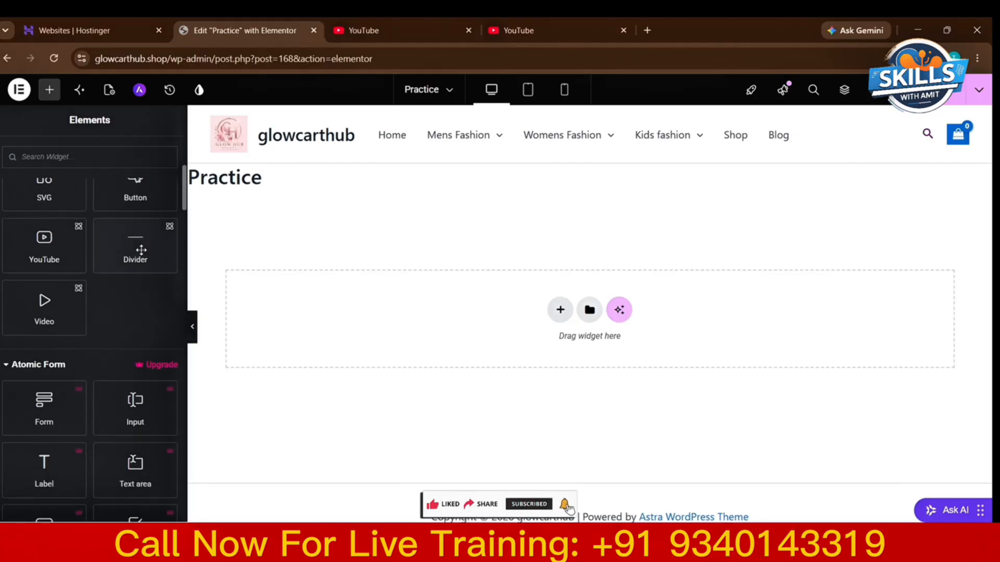
scroll(141, 250, "down", 7)
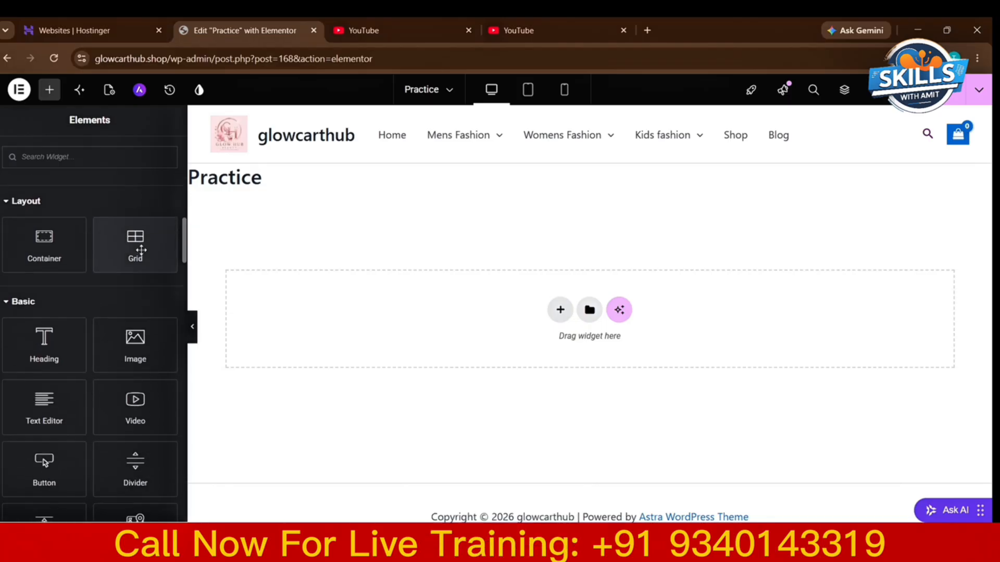
scroll(141, 252, "up", 2)
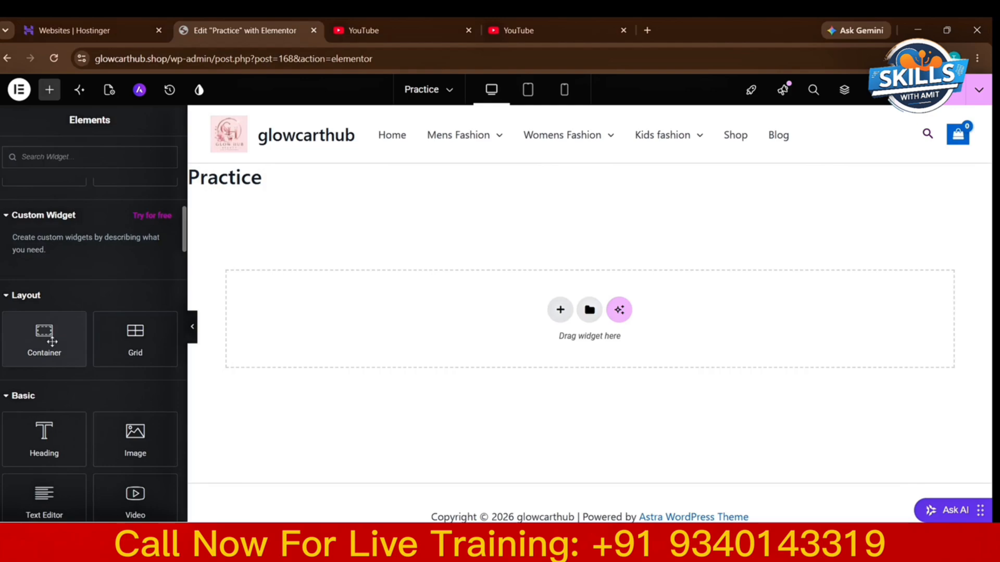
left_click_drag(49, 339, 339, 328)
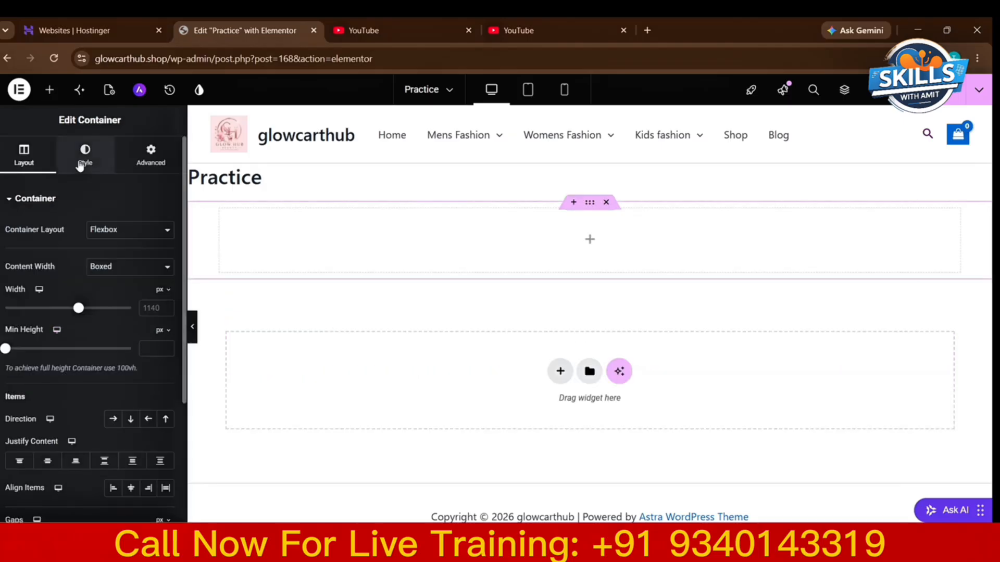
Nest two Container widgets inside the page's outer container, one below the other.
left_click(50, 91)
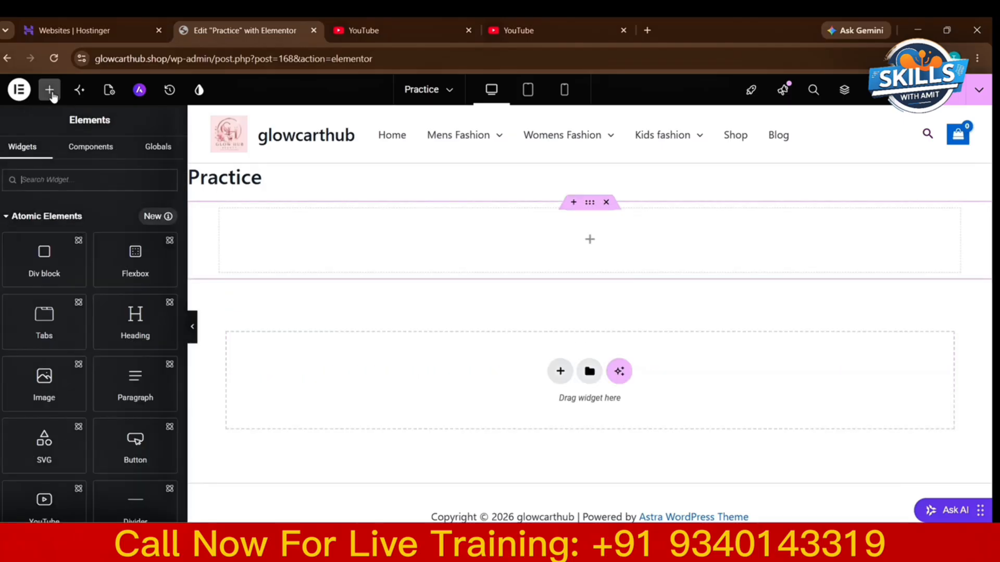
type("cont")
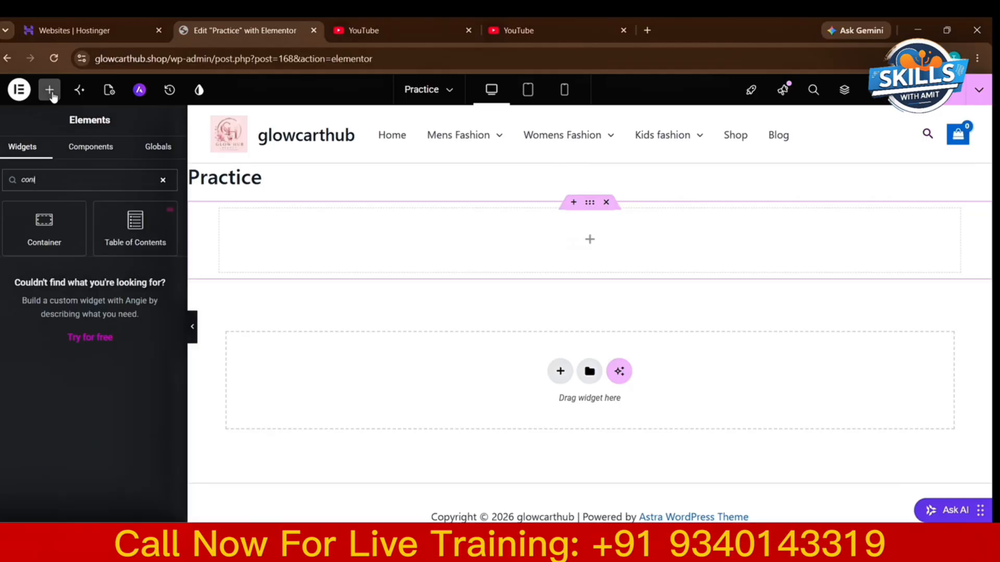
left_click_drag(38, 236, 293, 252)
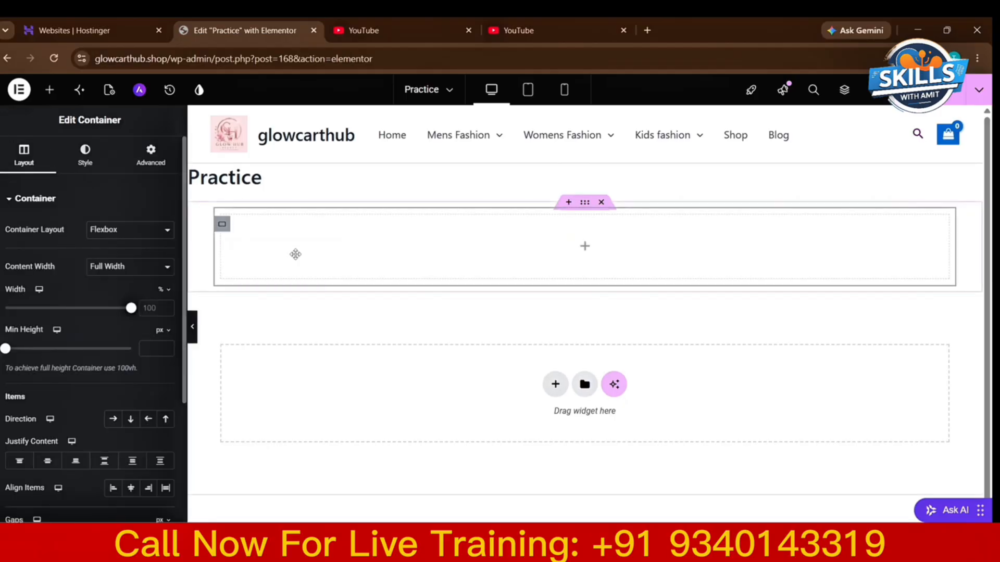
left_click(52, 92)
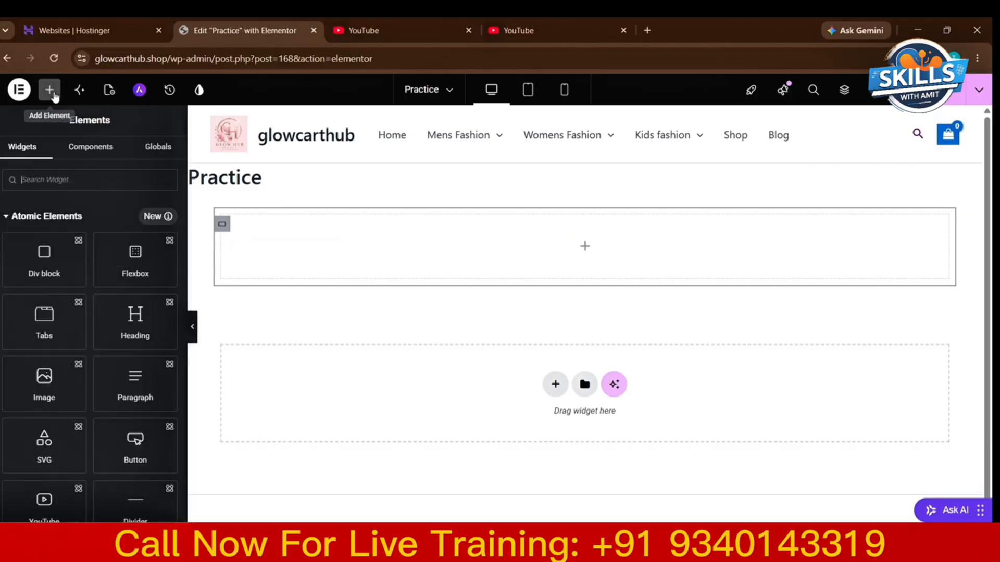
type("conta")
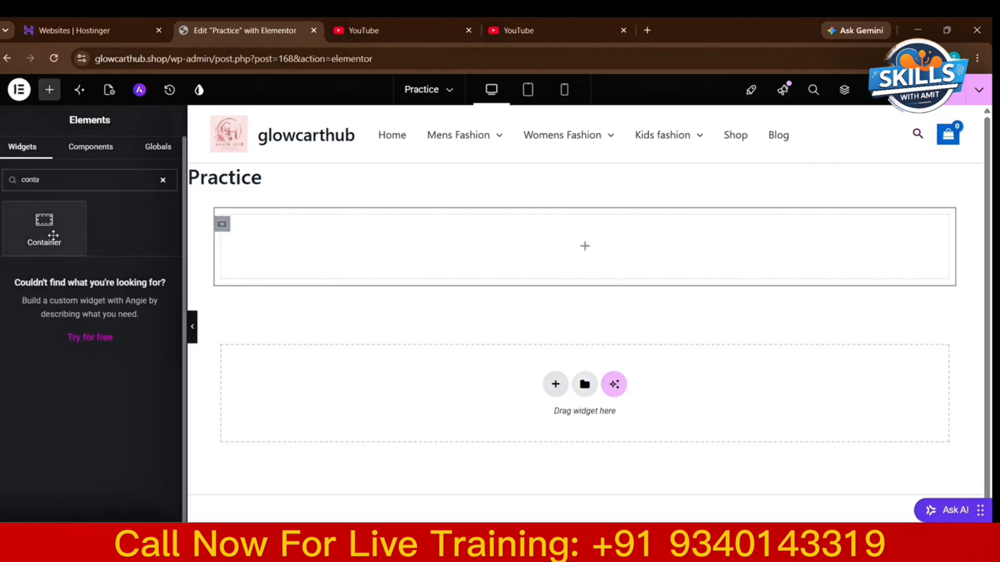
left_click_drag(53, 236, 433, 285)
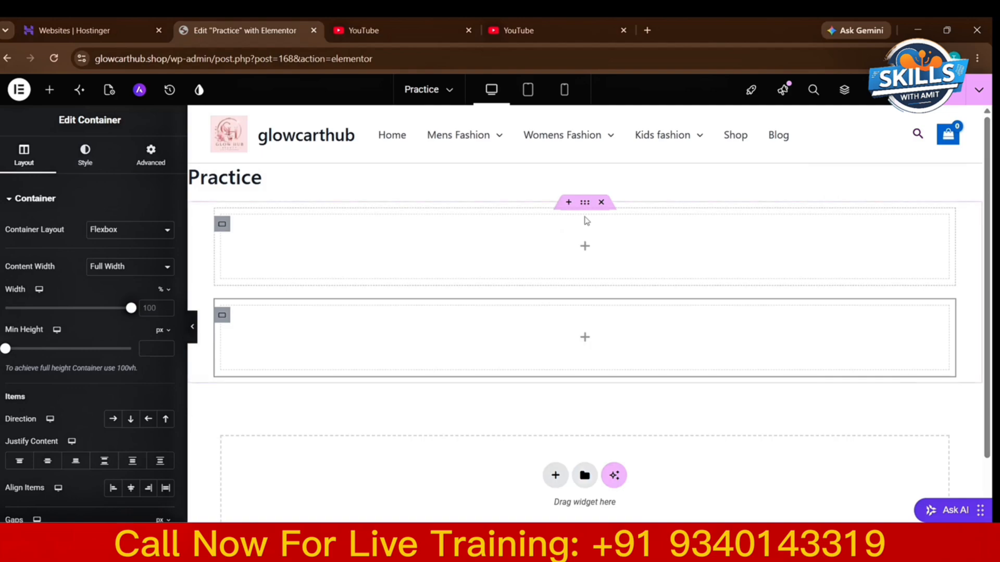
Set the outer container's direction to a left-to-right row, and delete that container with its contents.
left_click(586, 203)
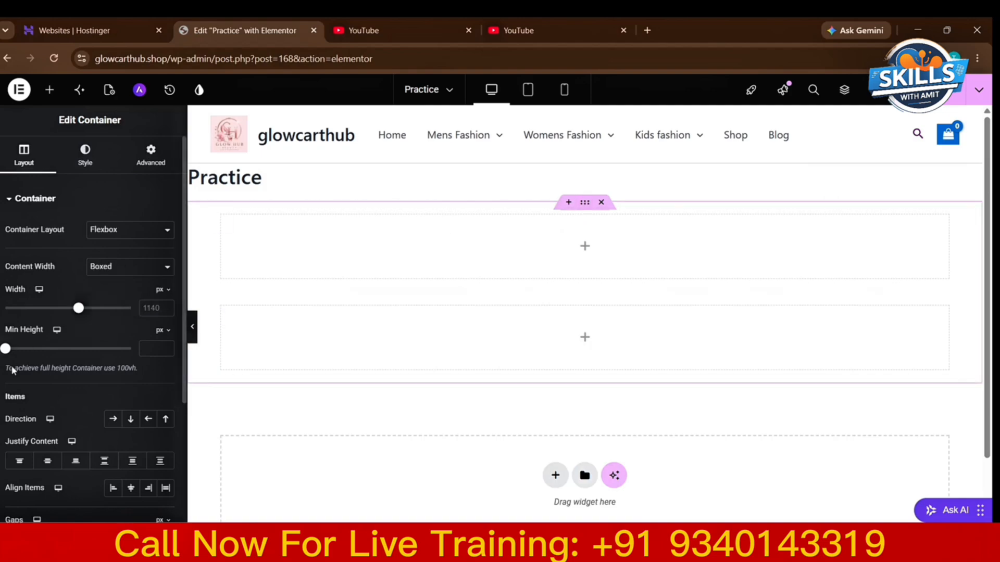
left_click(113, 420)
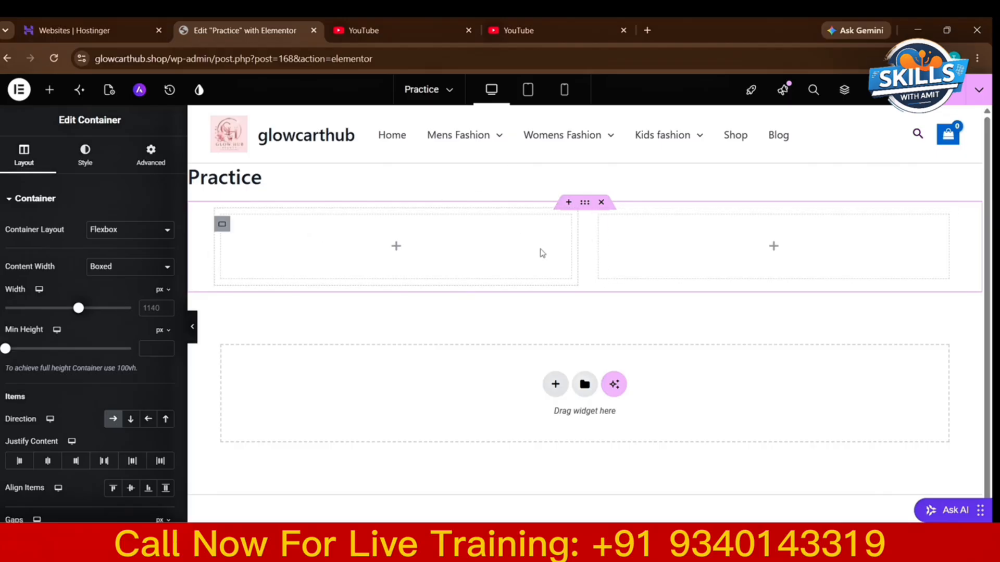
left_click(602, 204)
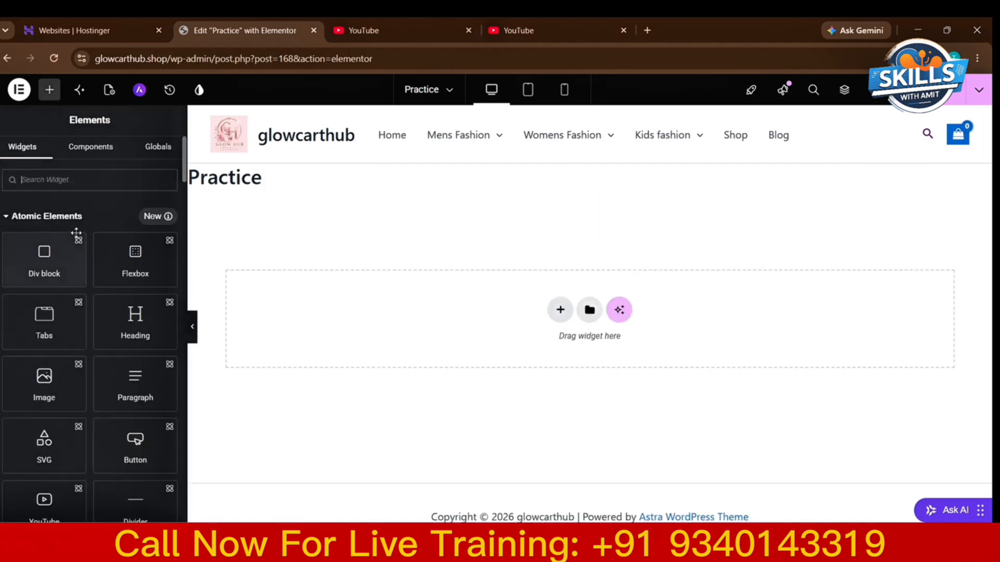
Add a Grid layout to the empty page and set its number of columns to 2.
scroll(95, 180, "down", 10)
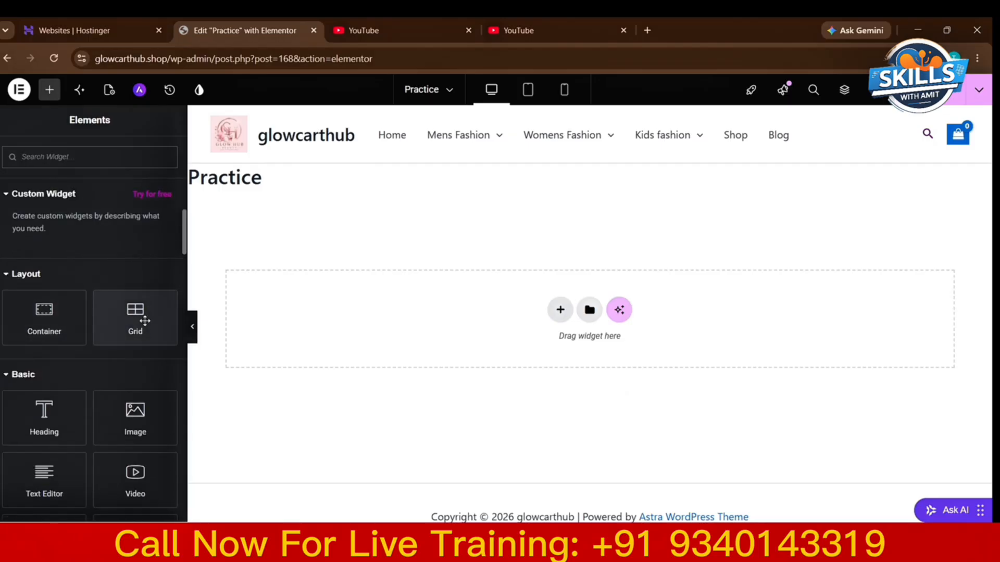
left_click_drag(145, 321, 491, 326)
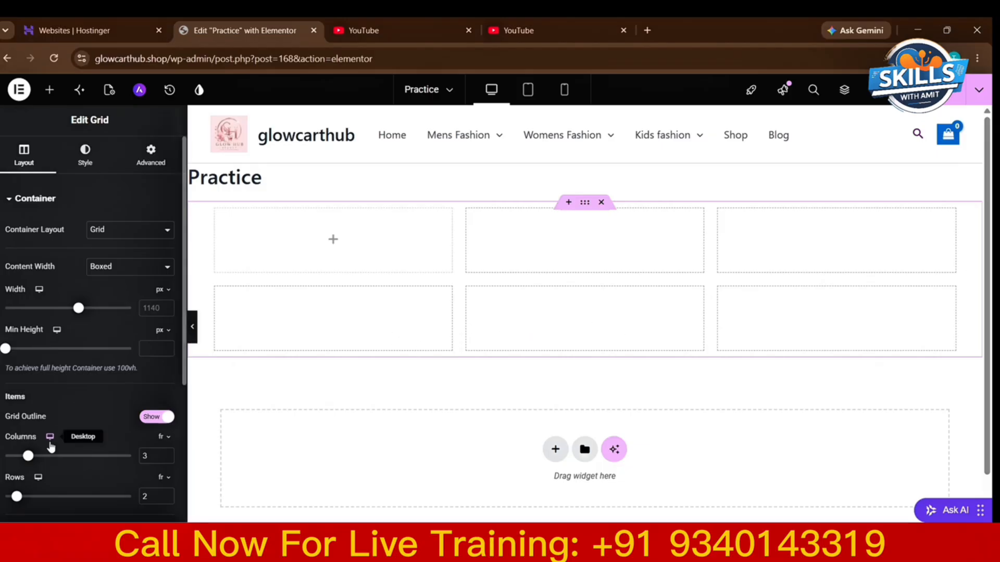
scroll(51, 446, "down", 2)
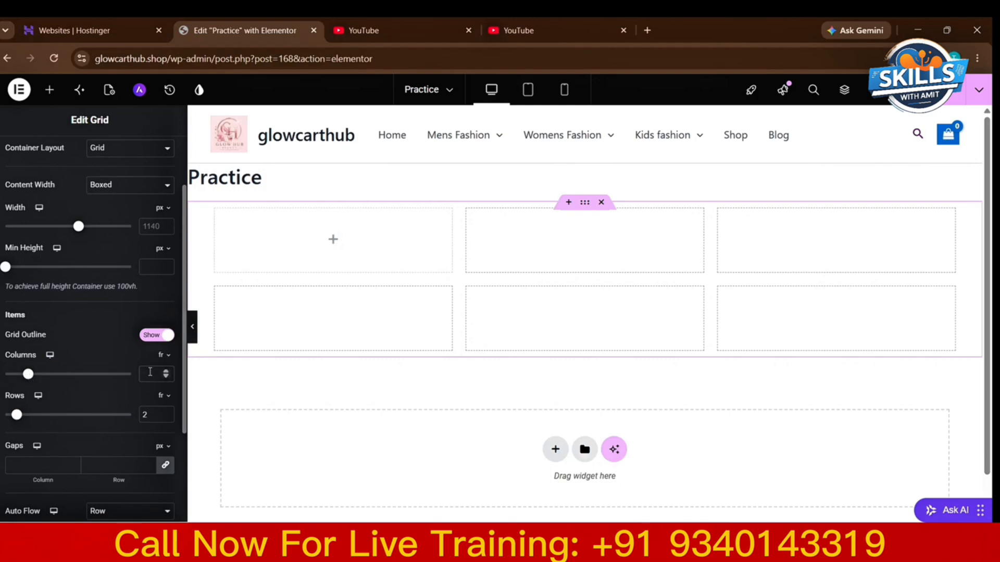
type("2")
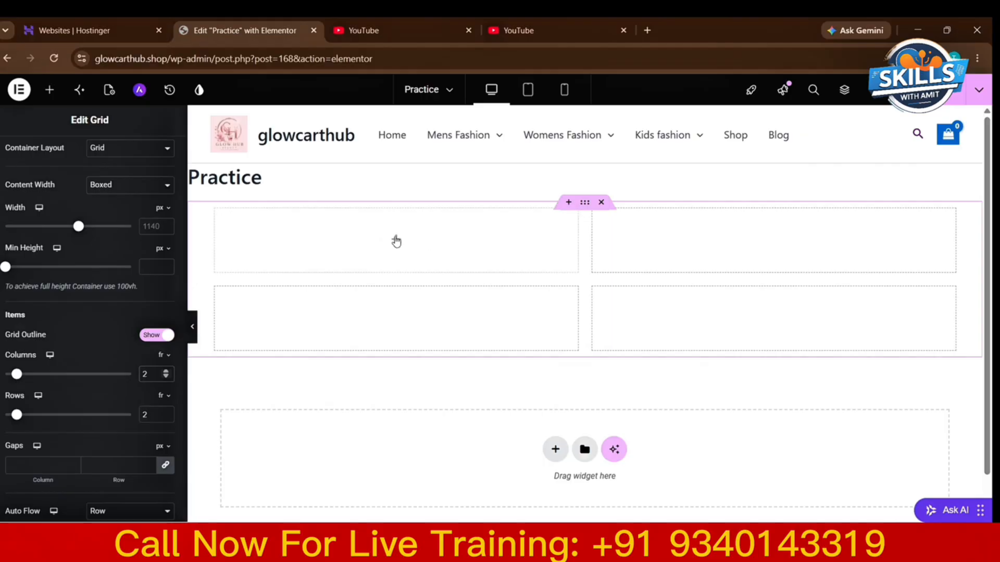
Find the Counter widget and place it in the grid's first cell.
left_click(50, 90)
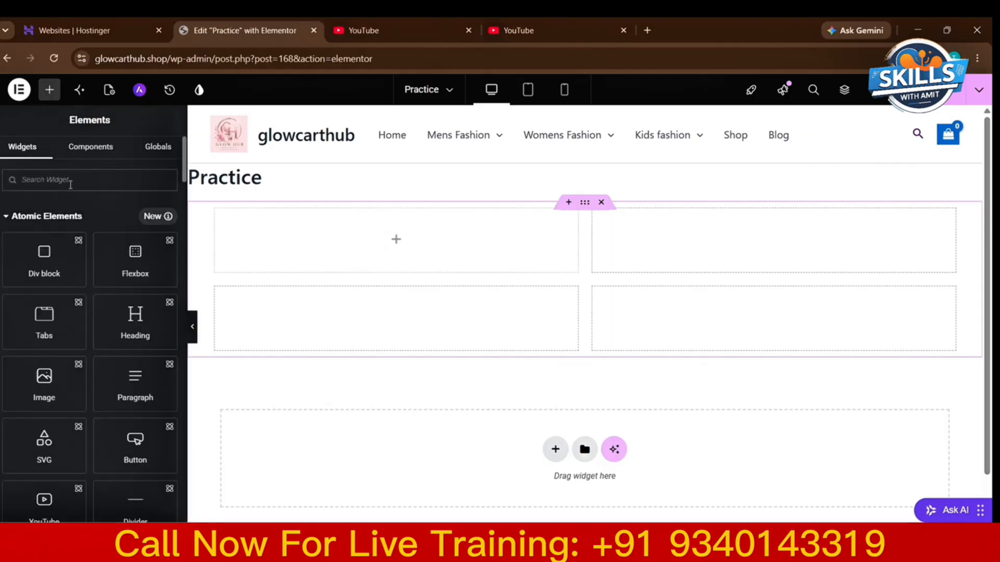
type("co")
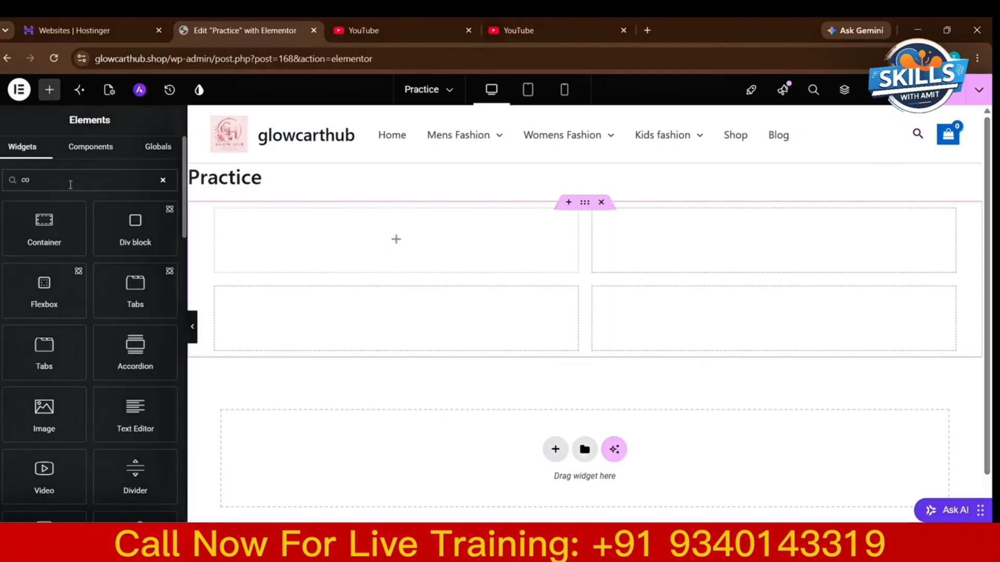
type("un")
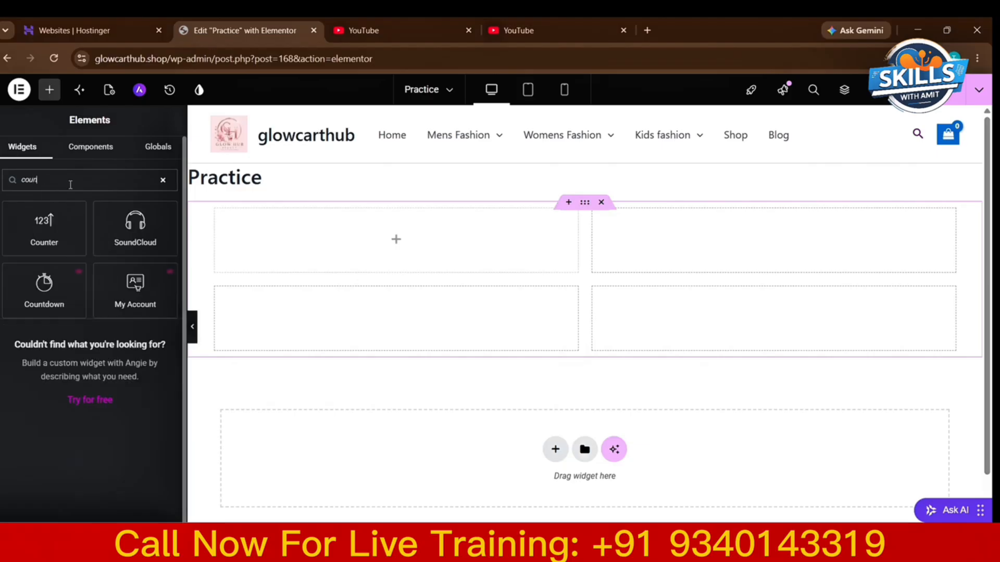
left_click_drag(55, 226, 345, 251)
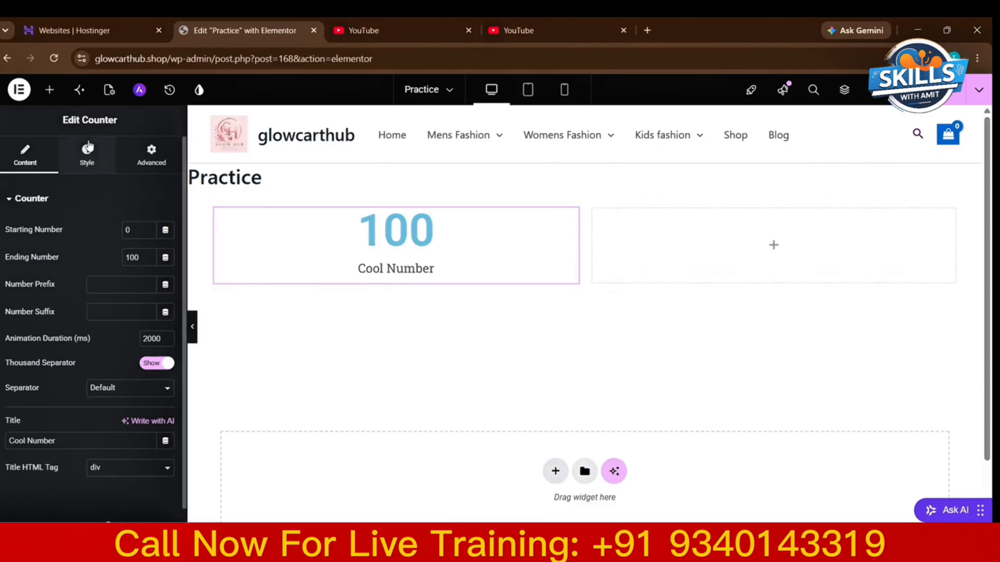
Add another Counter to the grid's first row and duplicate the second-cell counter to fill the third cell.
left_click(52, 90)
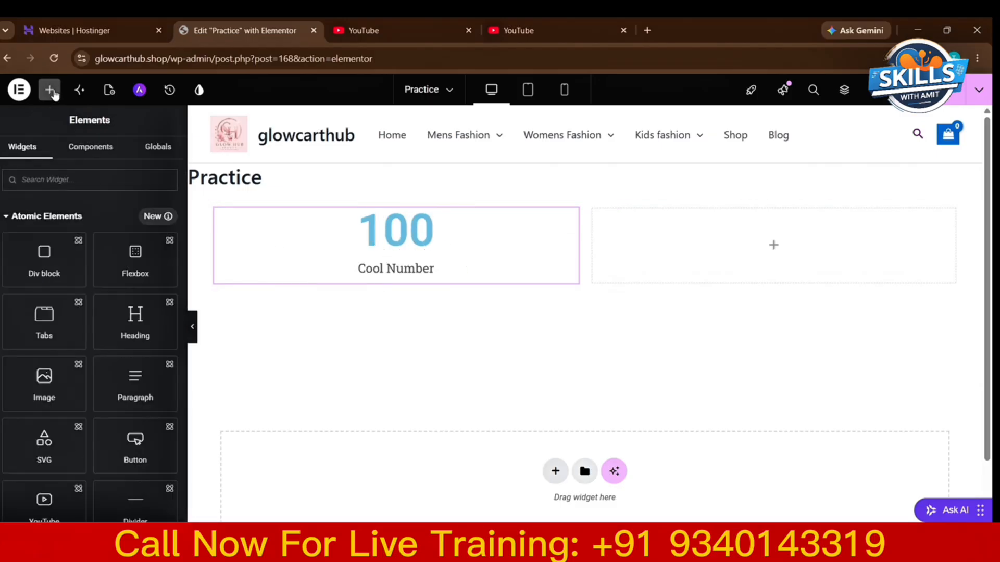
type("coun")
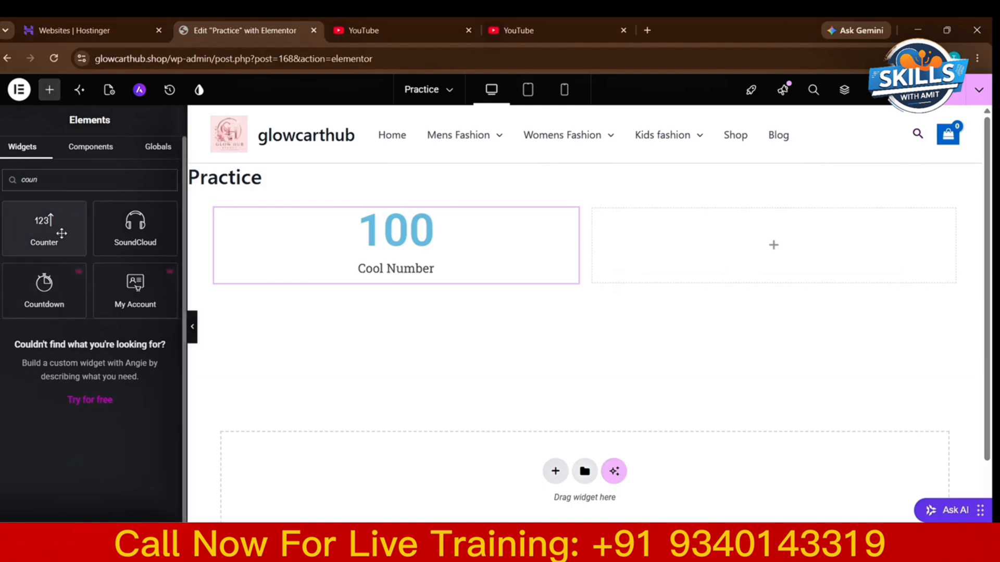
left_click_drag(62, 234, 245, 239)
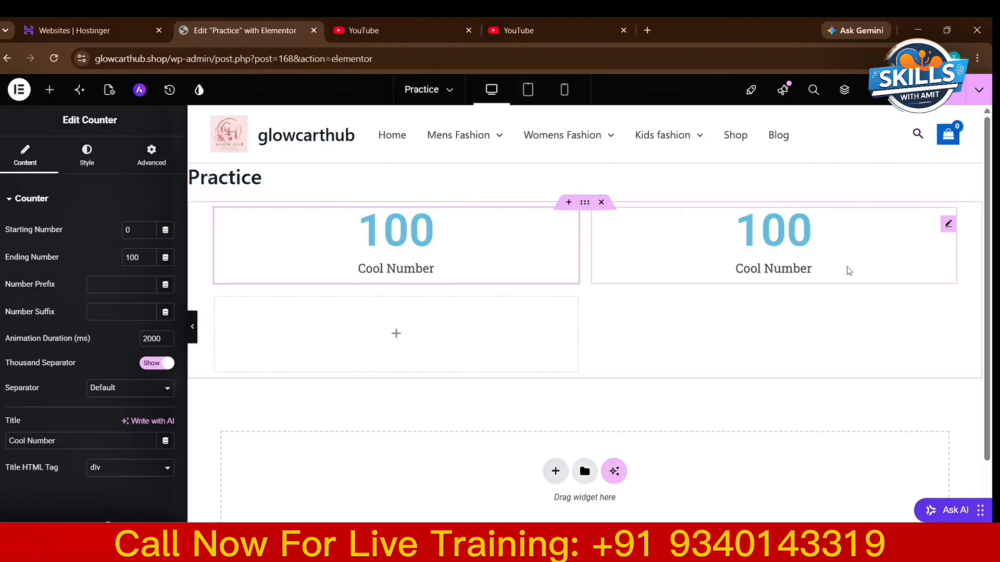
right_click(678, 221)
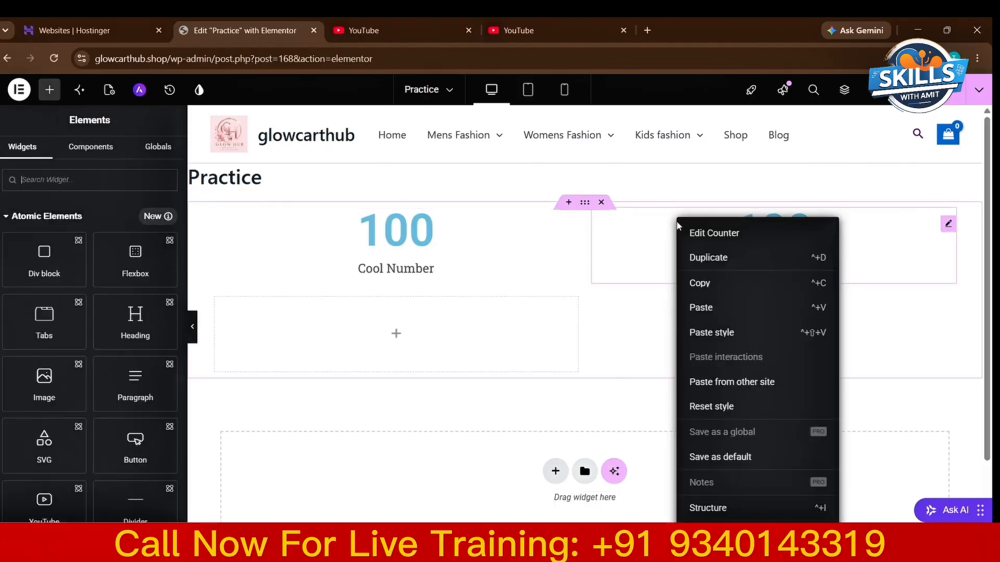
left_click(701, 257)
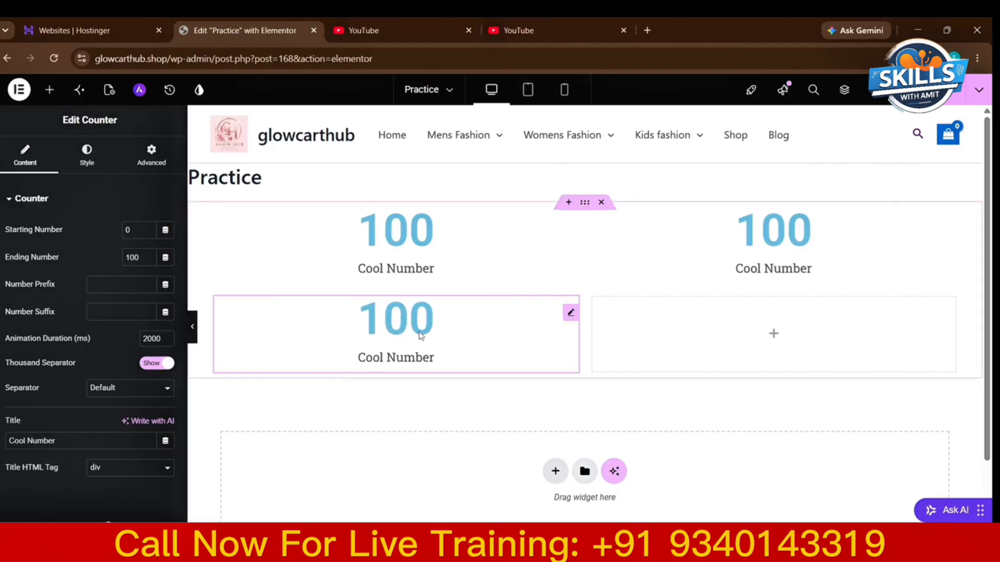
Place a Container widget in the grid's empty fourth cell.
left_click(49, 90)
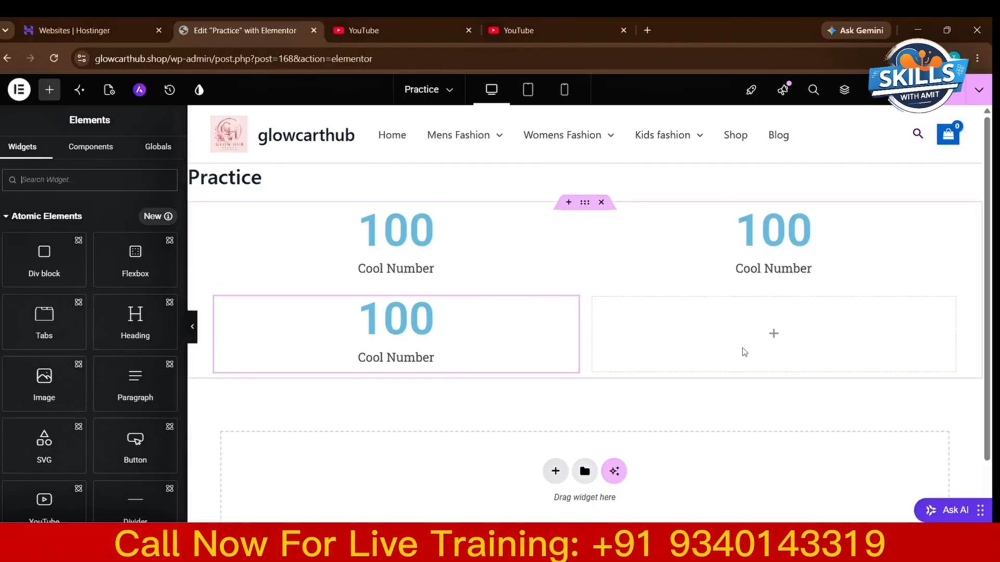
type("conta")
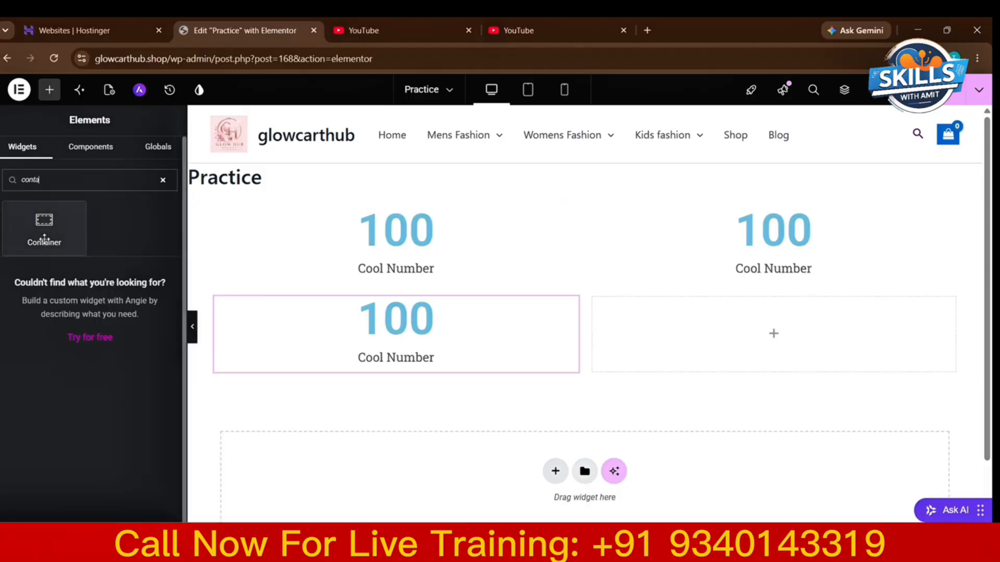
left_click_drag(44, 240, 756, 348)
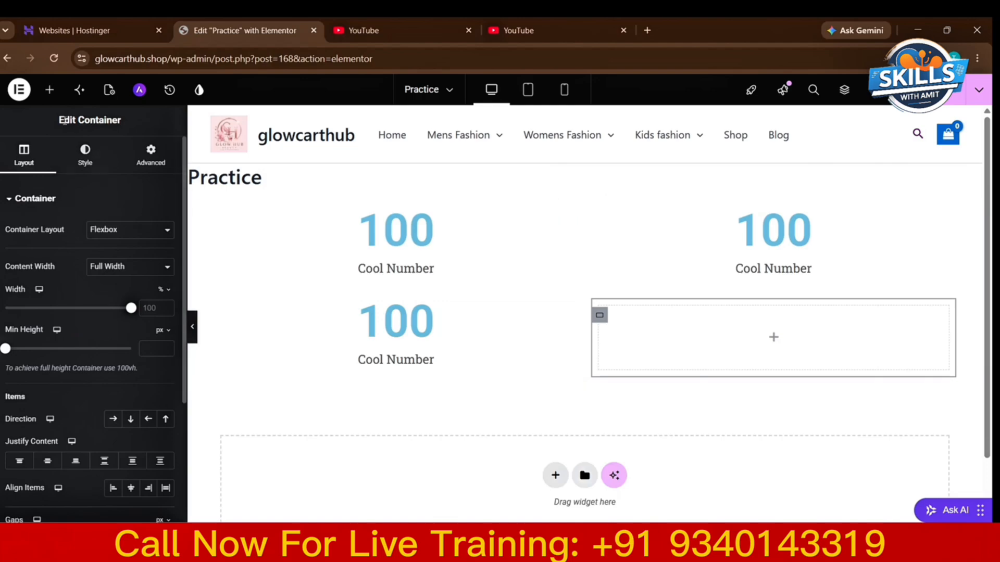
Add a Heading and a Text Editor below it inside the fourth cell's container.
left_click(49, 90)
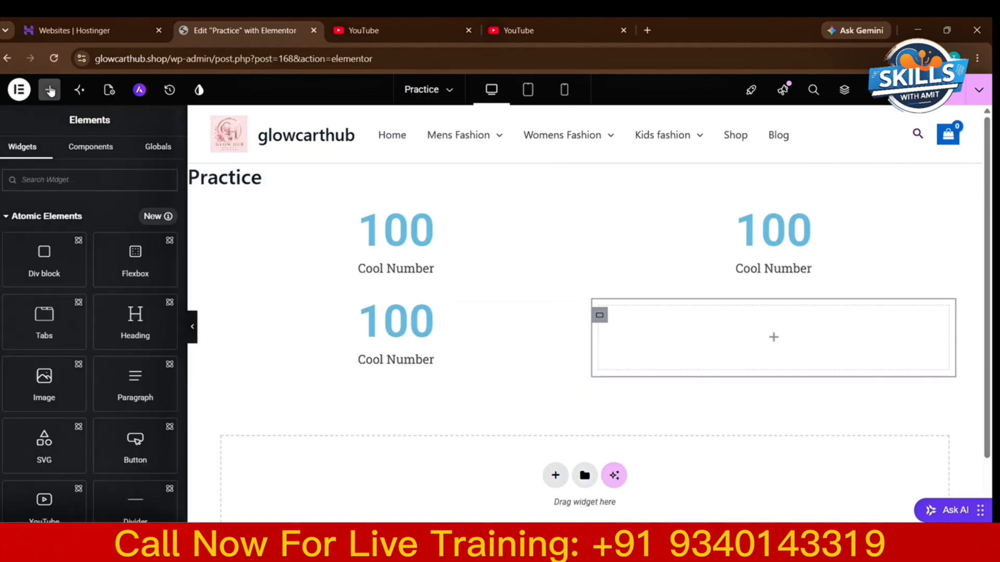
type("tex")
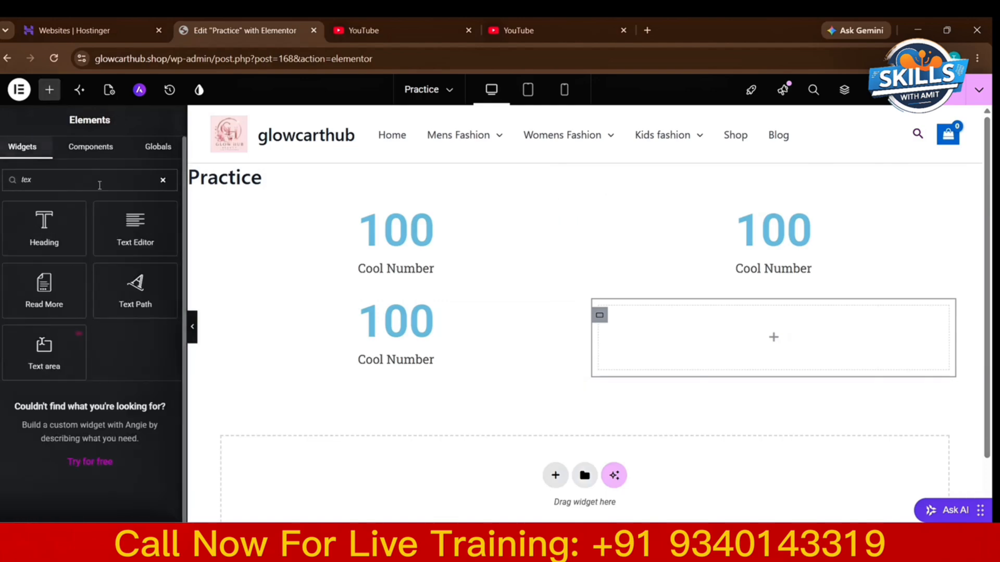
left_click_drag(72, 217, 734, 323)
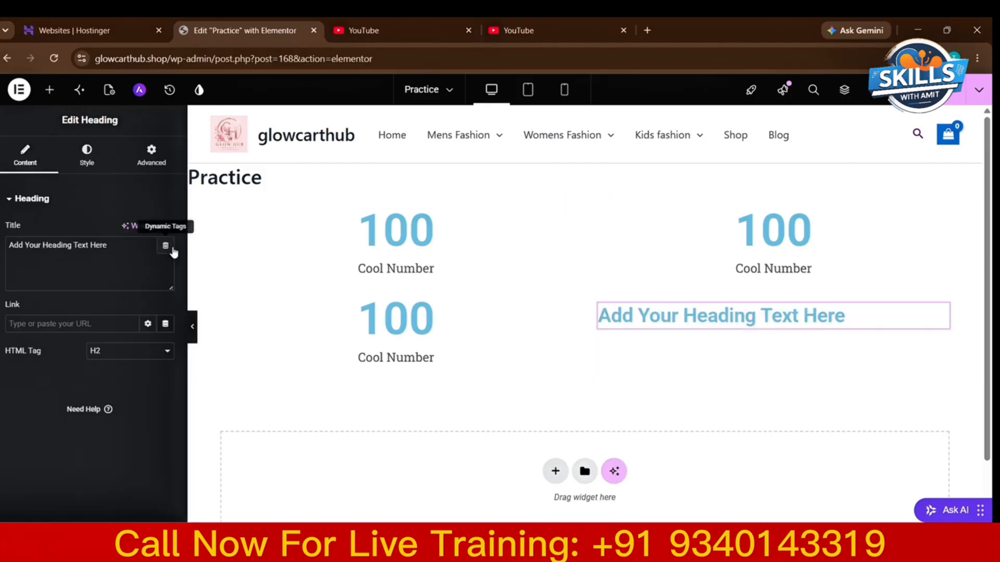
left_click(48, 97)
type("tex")
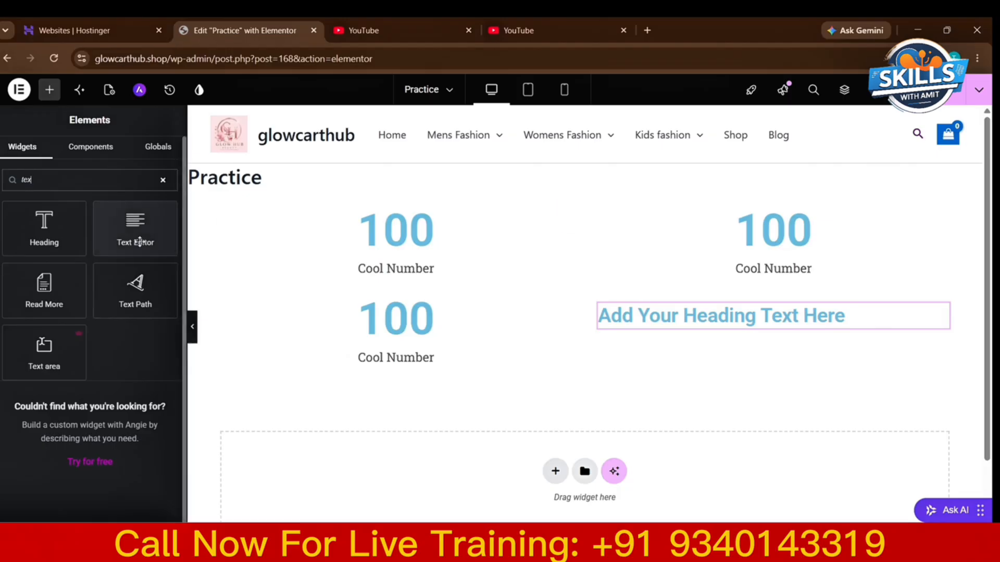
left_click_drag(137, 234, 671, 333)
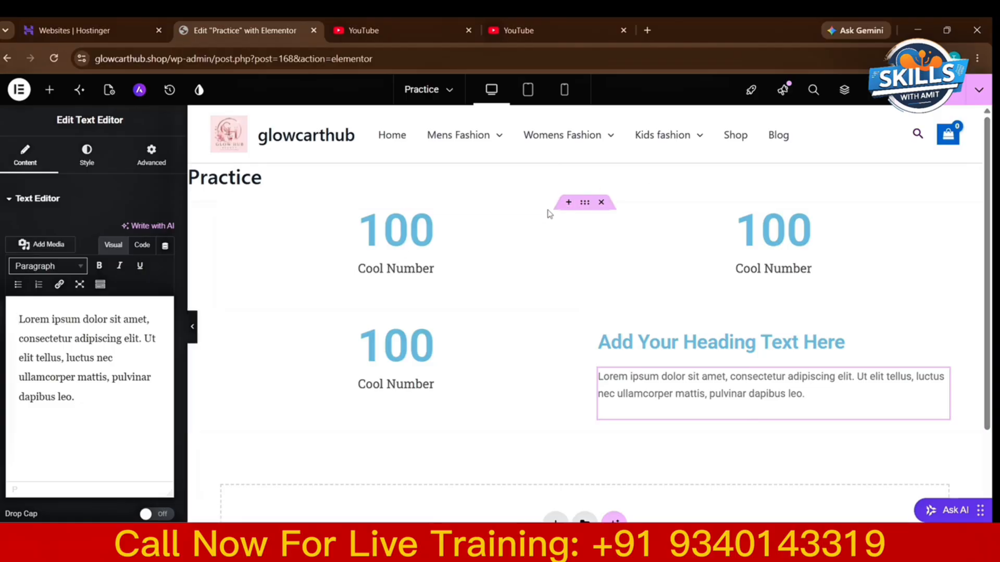
Set the grid container's Content Width to Full Width and preview the page without the editing panel.
left_click(584, 204)
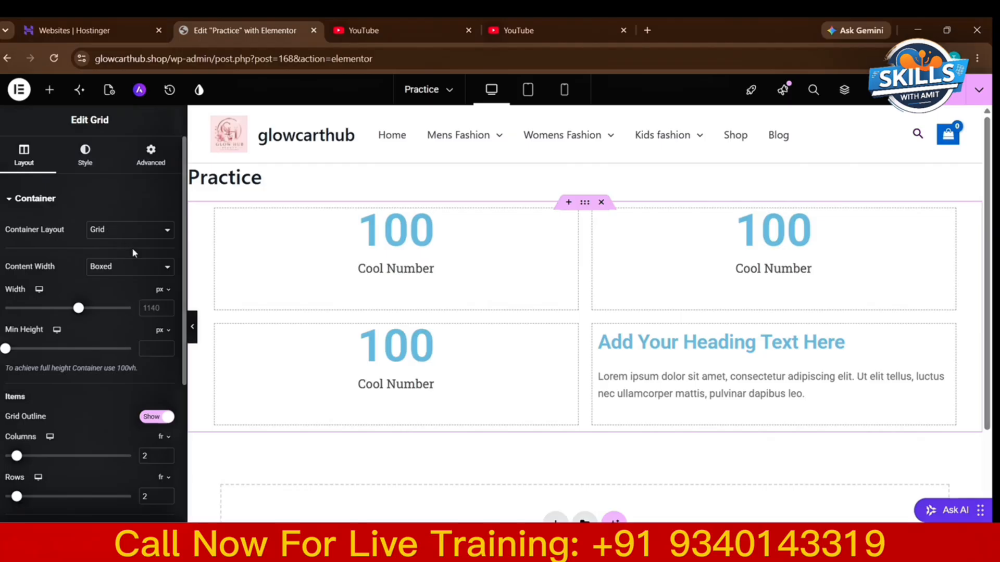
left_click(135, 270)
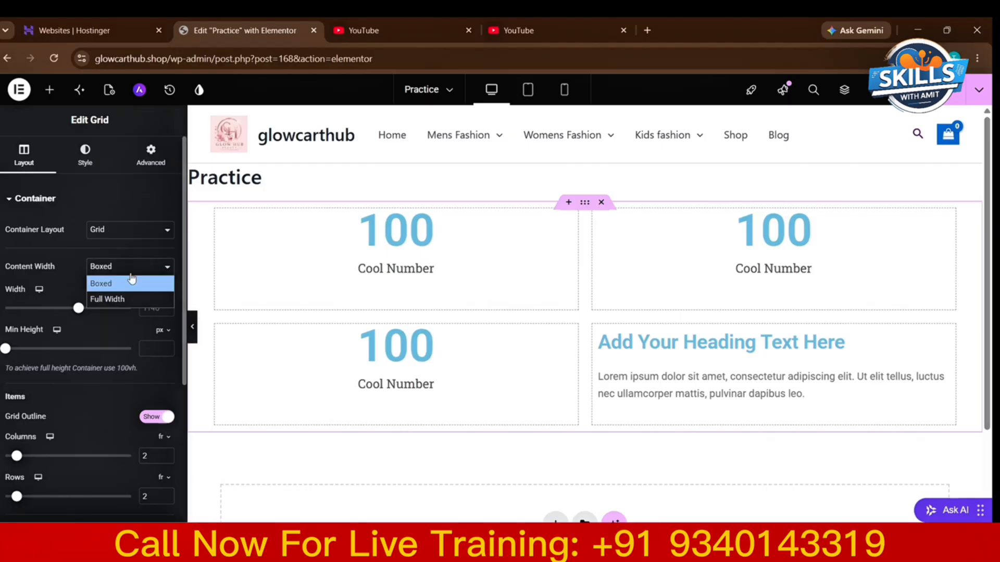
left_click(124, 300)
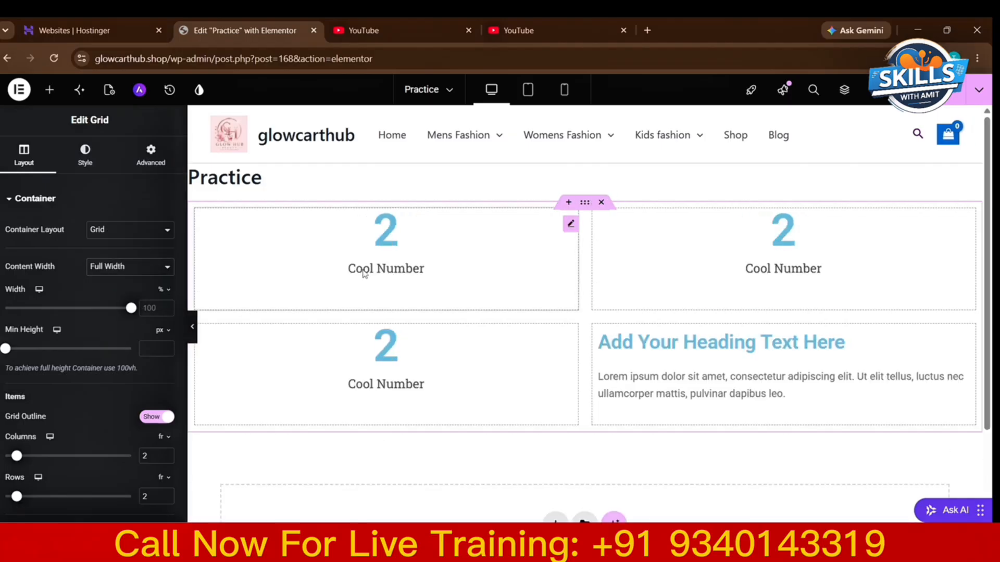
left_click(192, 327)
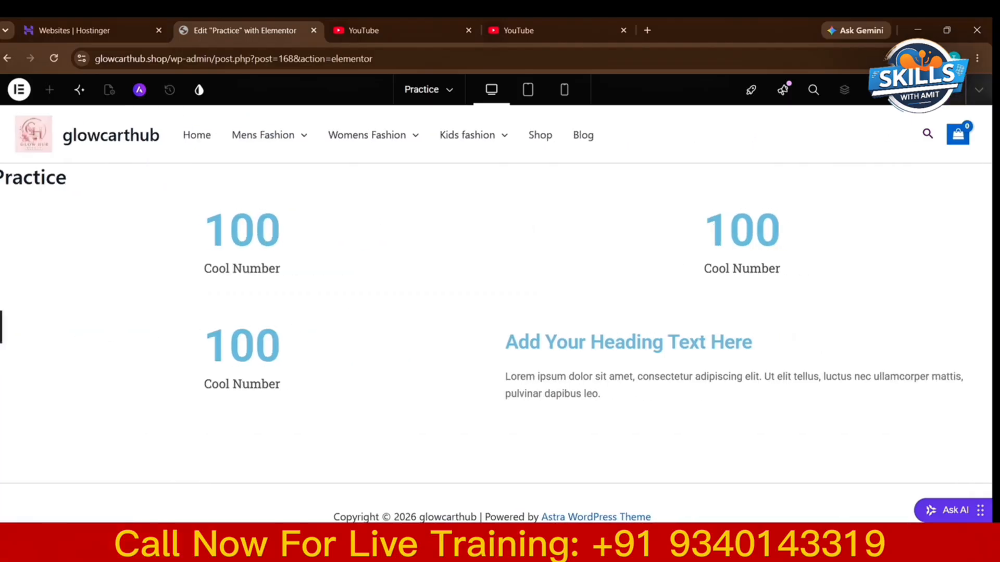
left_click(1, 328)
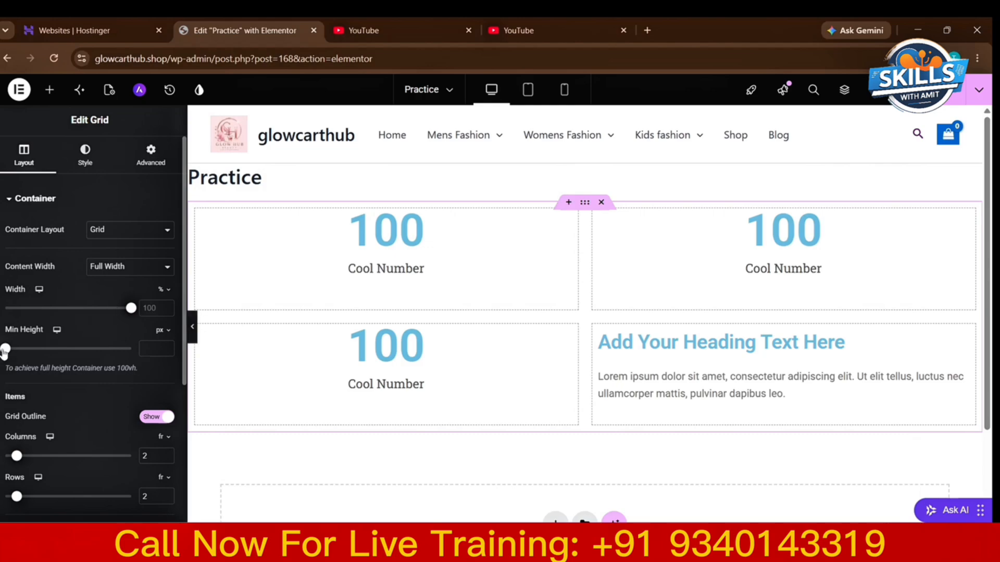
Set the grid's Min Height to about 275 px and hide its Grid Outline.
left_click_drag(5, 350, 30, 349)
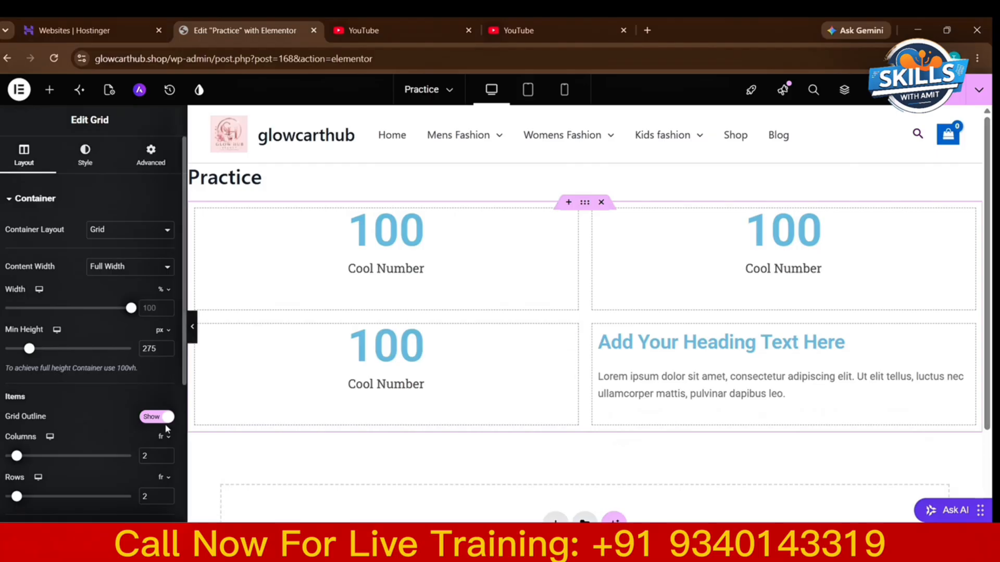
left_click(153, 421)
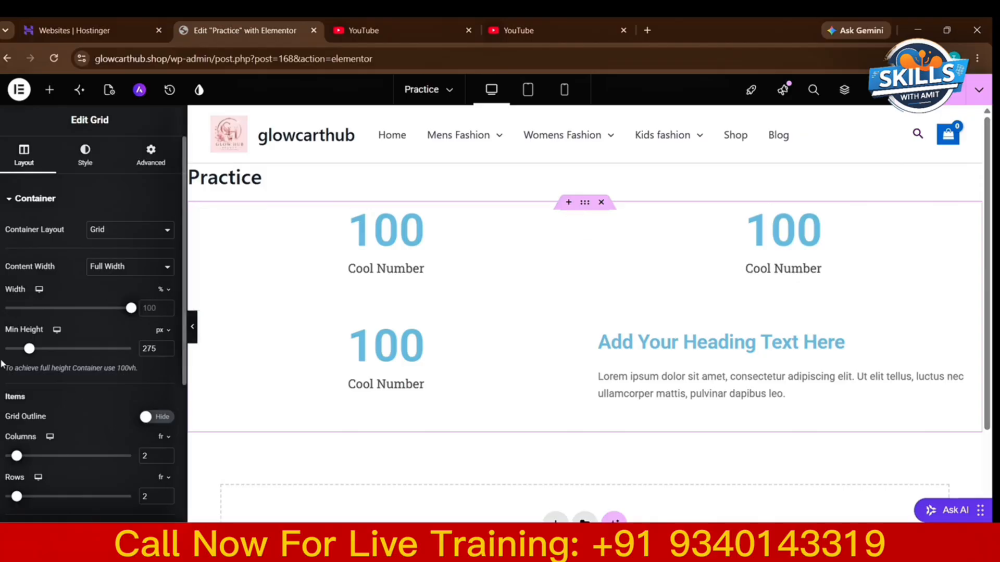
Try the Column option for the grid's Auto Flow, then return it to Row.
scroll(55, 420, "down", 1)
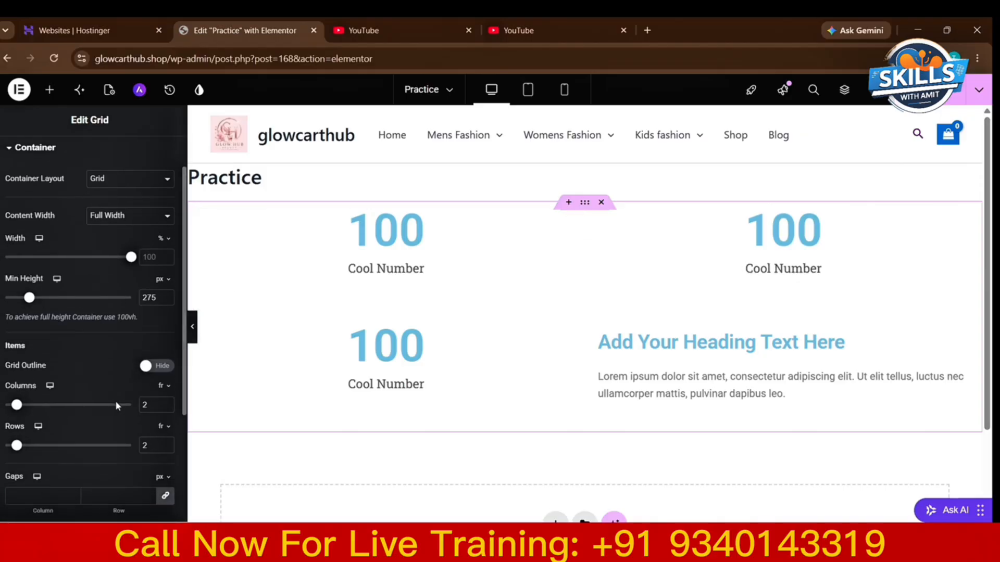
scroll(115, 406, "down", 2)
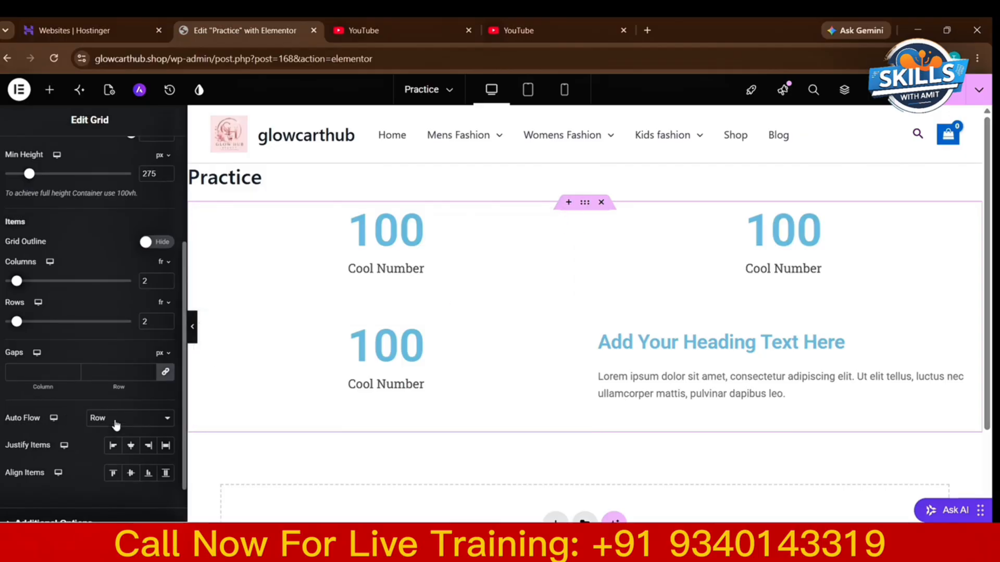
left_click(148, 423)
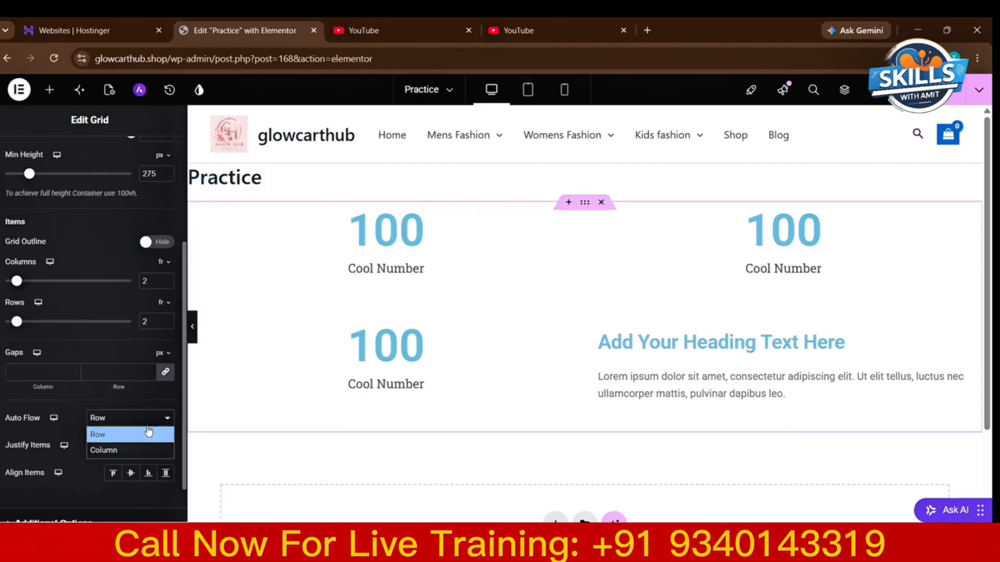
left_click(142, 454)
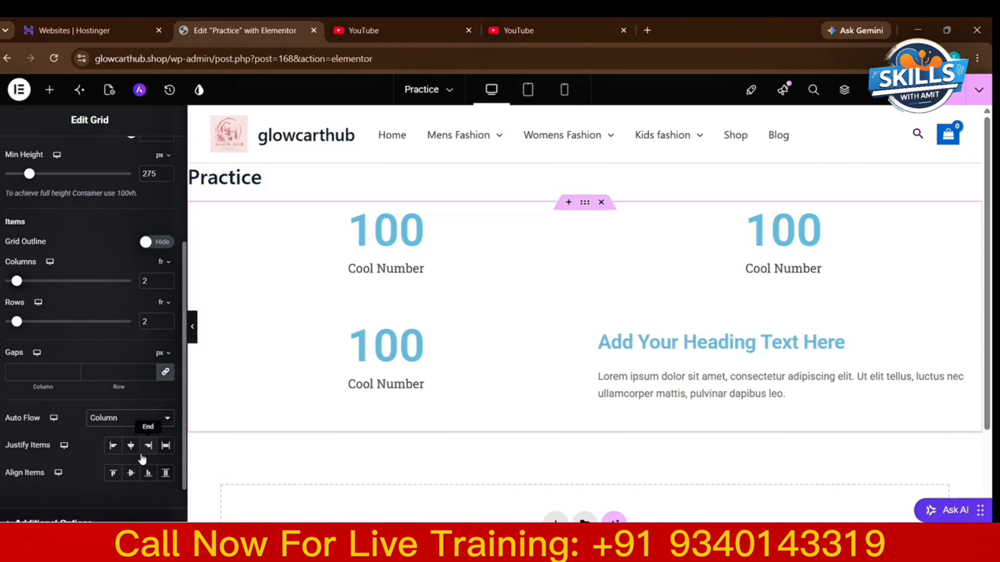
left_click(149, 423)
left_click(130, 435)
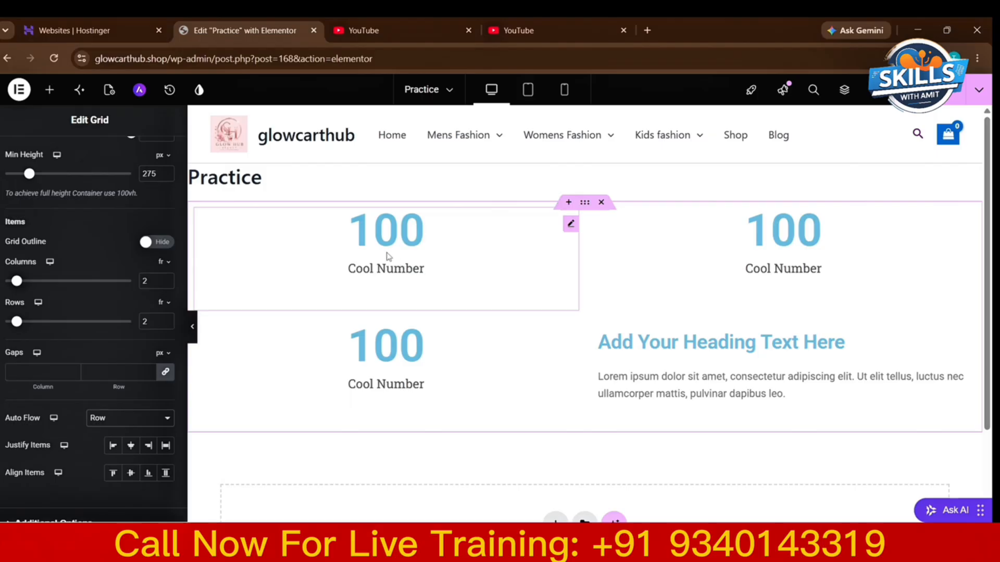
Compare the Start, Center and End options of the grid's Justify Items and settle on Center.
left_click(113, 446)
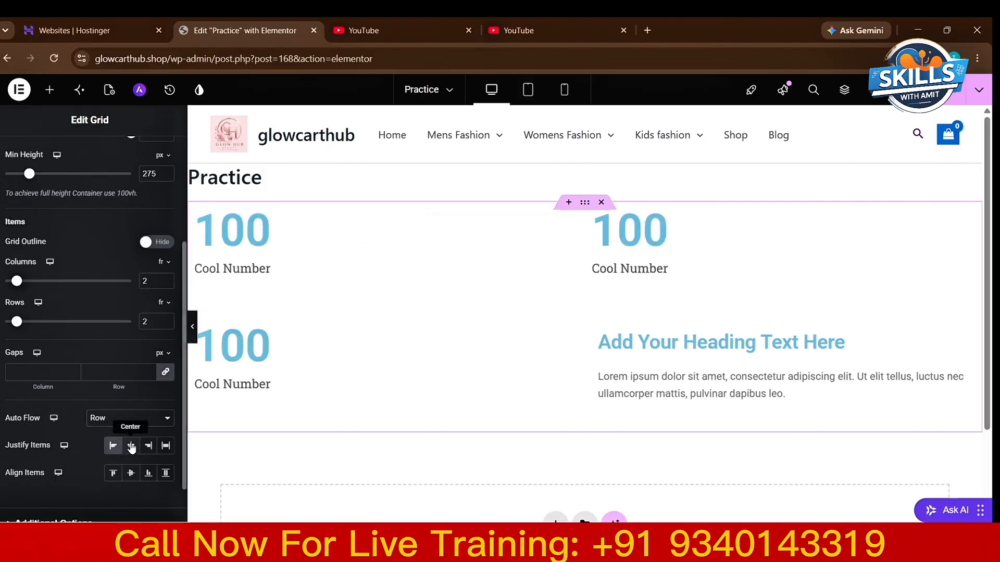
left_click(131, 448)
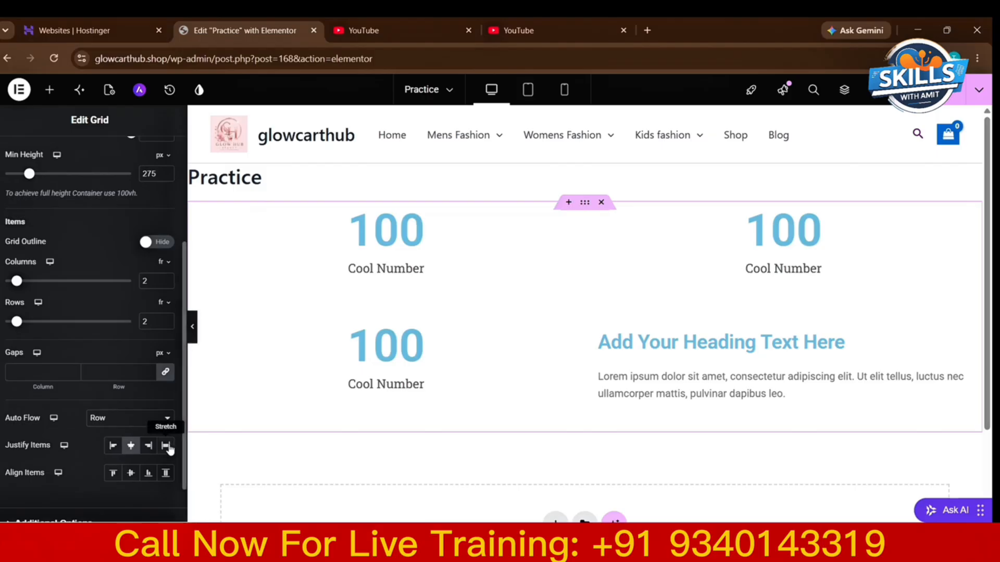
left_click(150, 447)
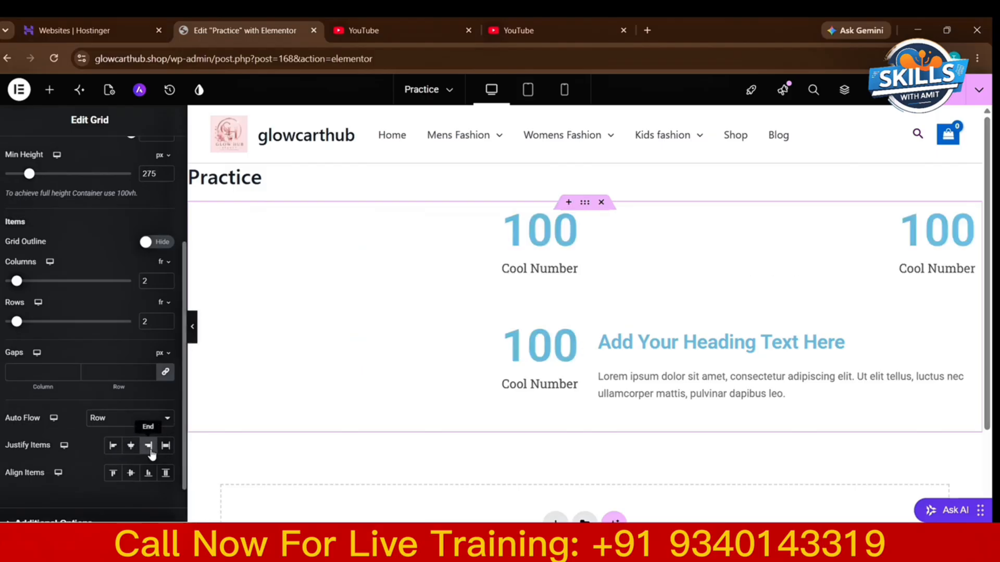
left_click(131, 446)
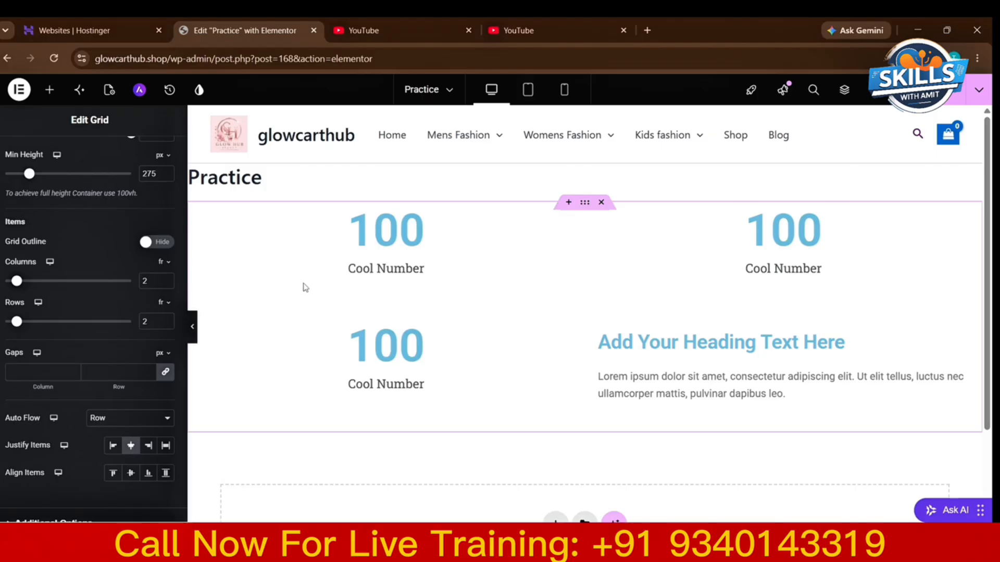
Show the Grid Outline again and compare the Align Items options, settling on Center.
left_click(166, 245)
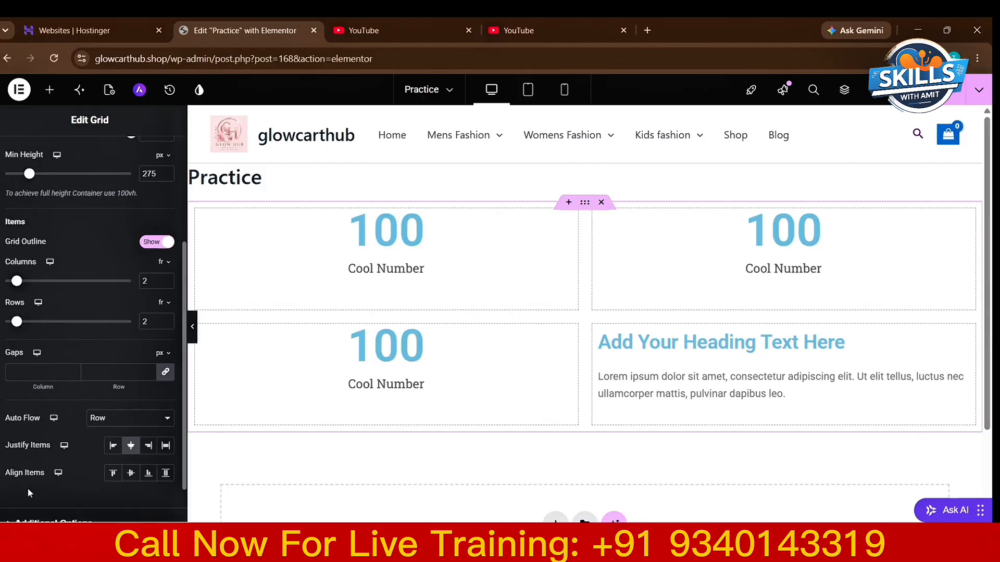
left_click(137, 475)
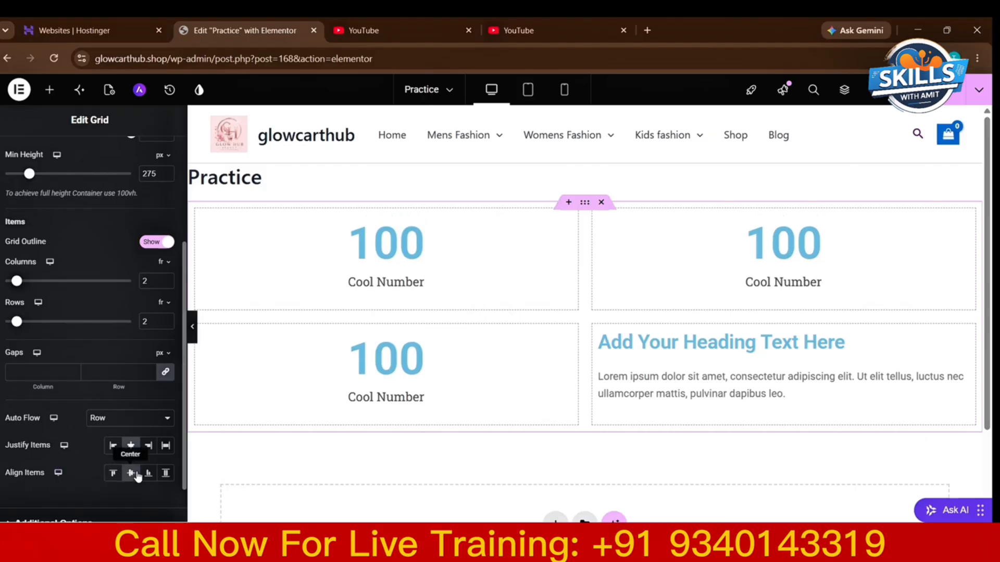
left_click(113, 474)
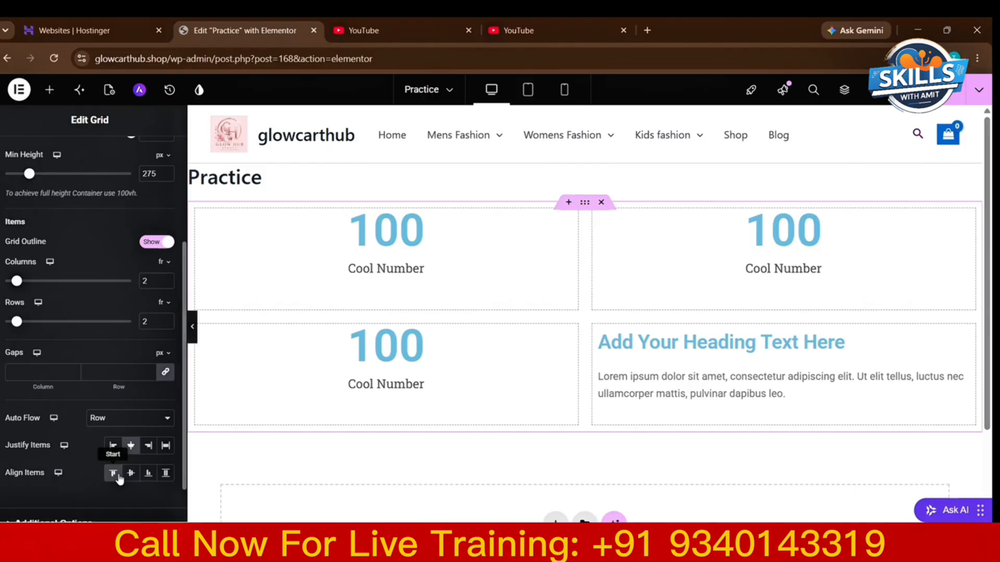
left_click(148, 474)
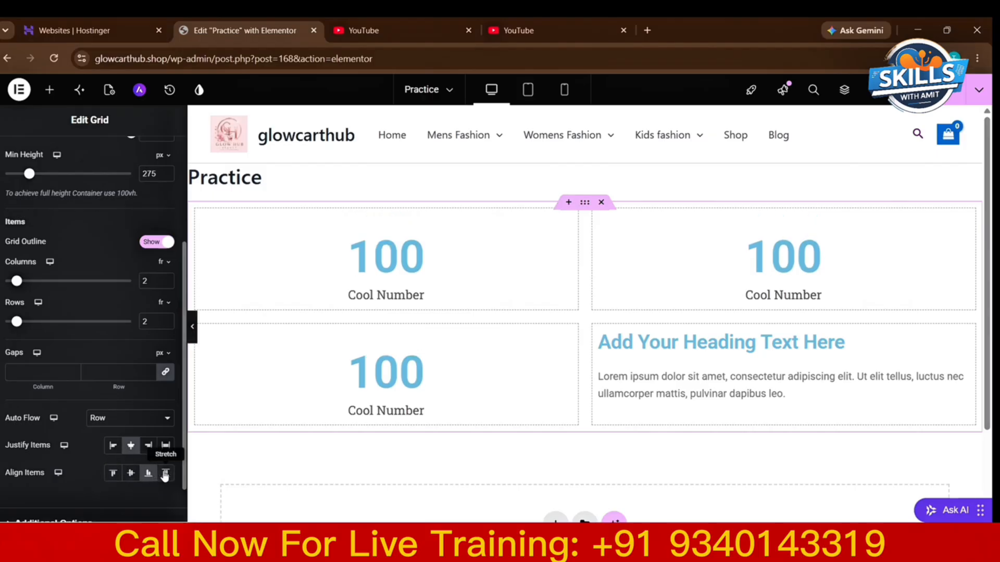
left_click(165, 474)
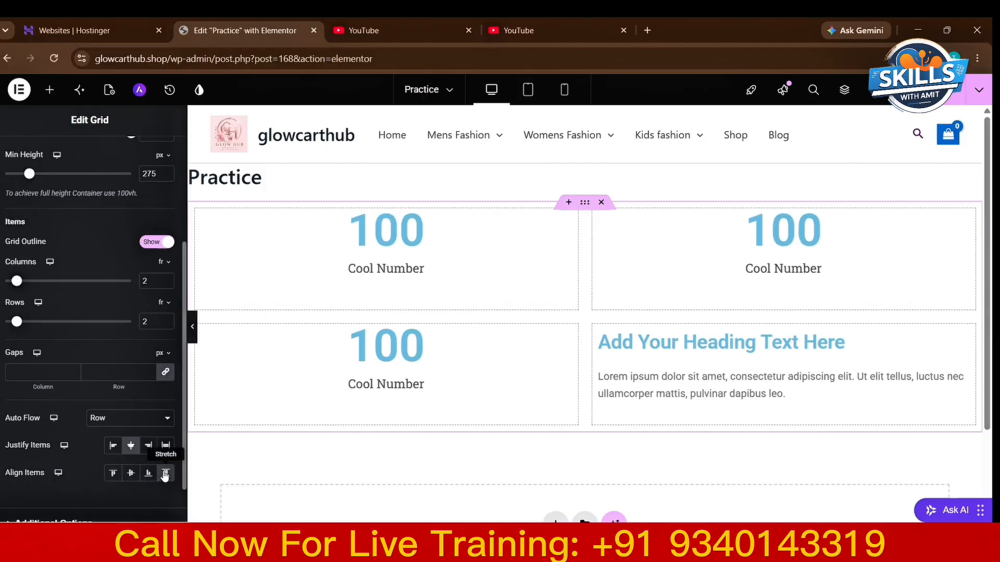
left_click(131, 475)
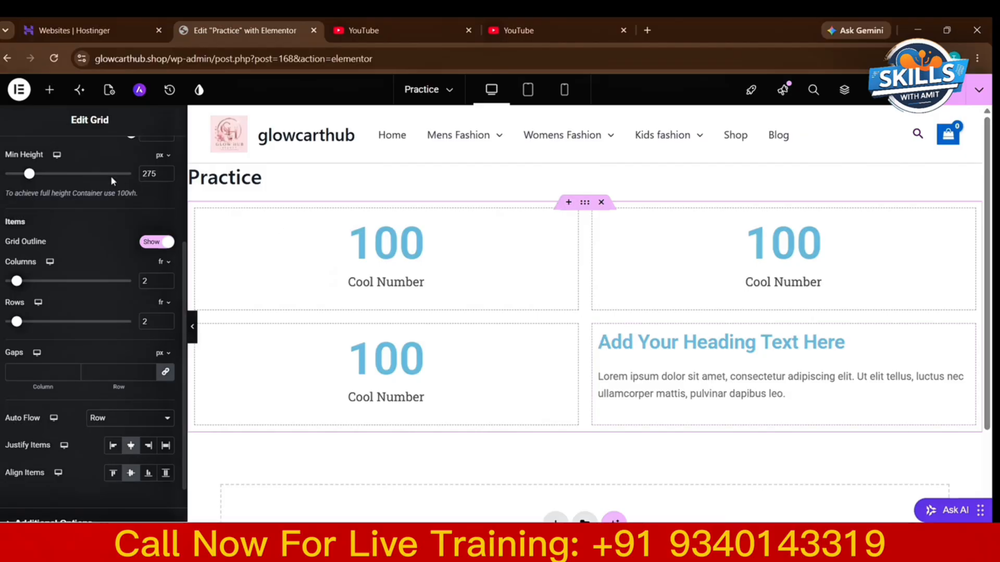
Look through the widget library, including the Layout, Basic, Pro and General groups.
left_click(51, 93)
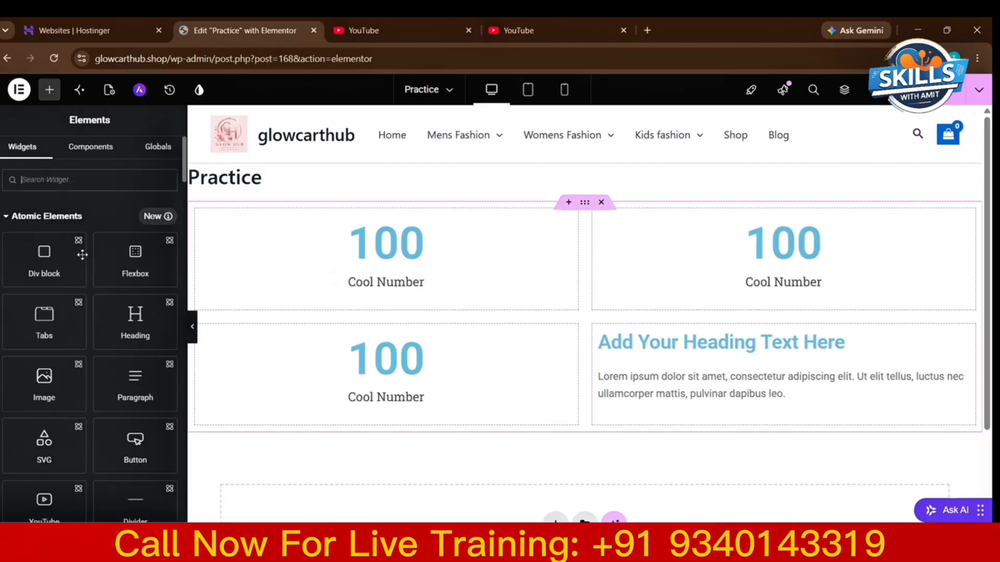
scroll(78, 271, "down", 10)
scroll(80, 273, "down", 4)
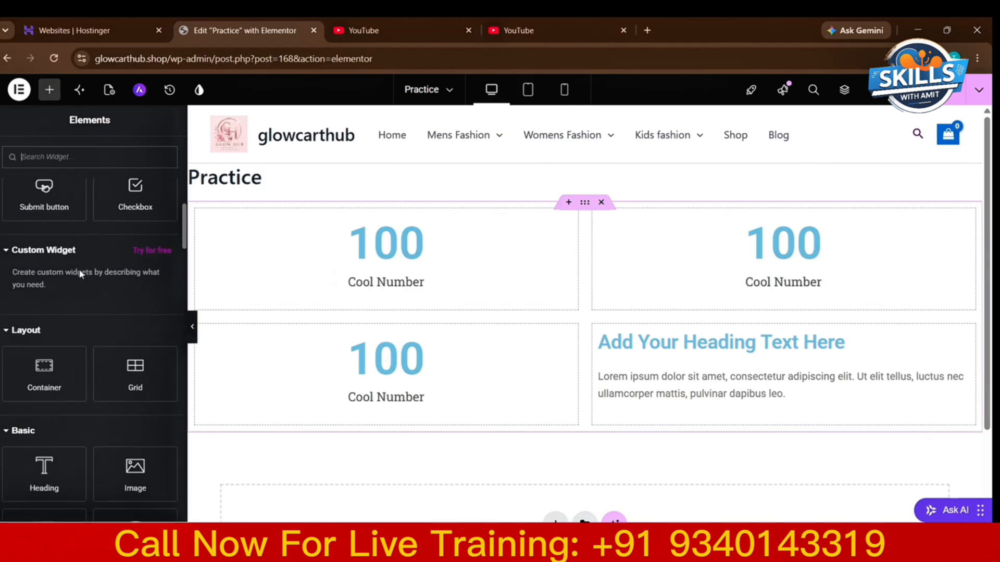
scroll(80, 273, "up", 3)
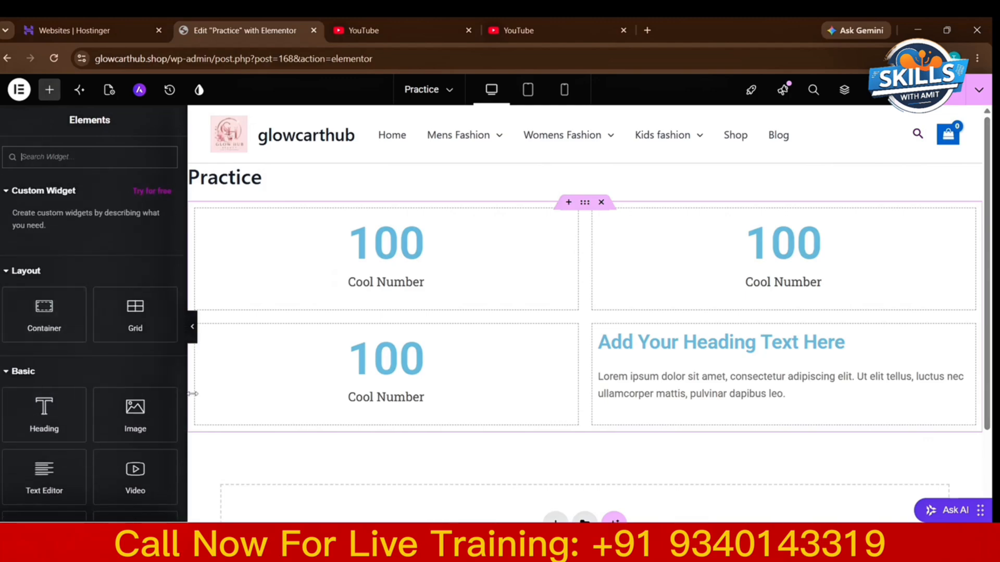
scroll(138, 426, "down", 5)
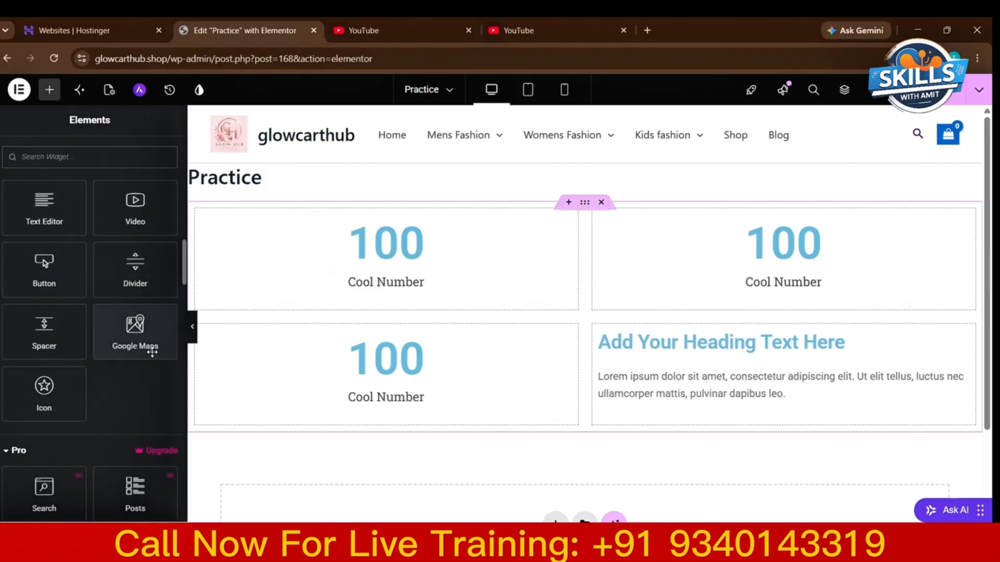
scroll(152, 352, "down", 10)
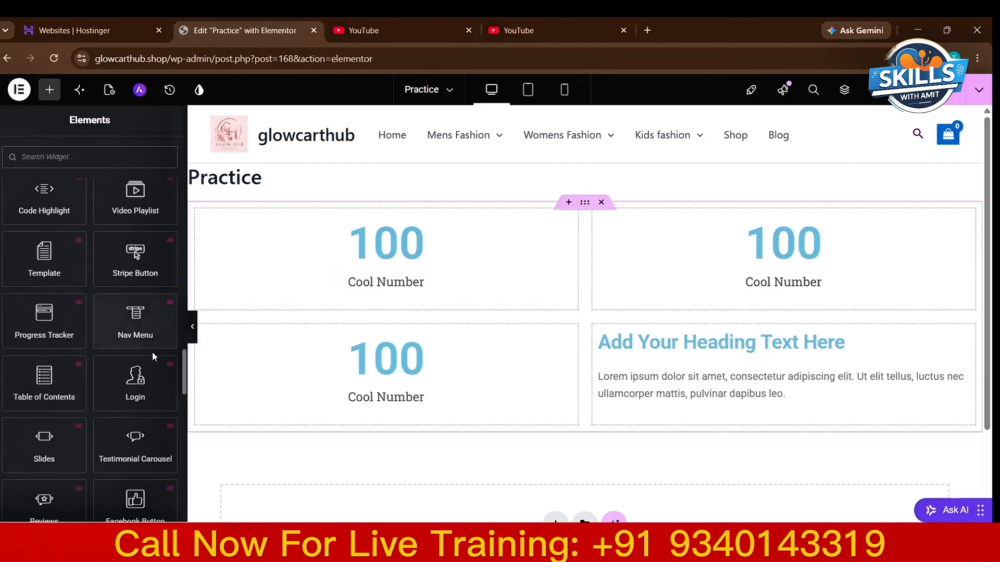
scroll(152, 356, "down", 6)
scroll(153, 358, "down", 8)
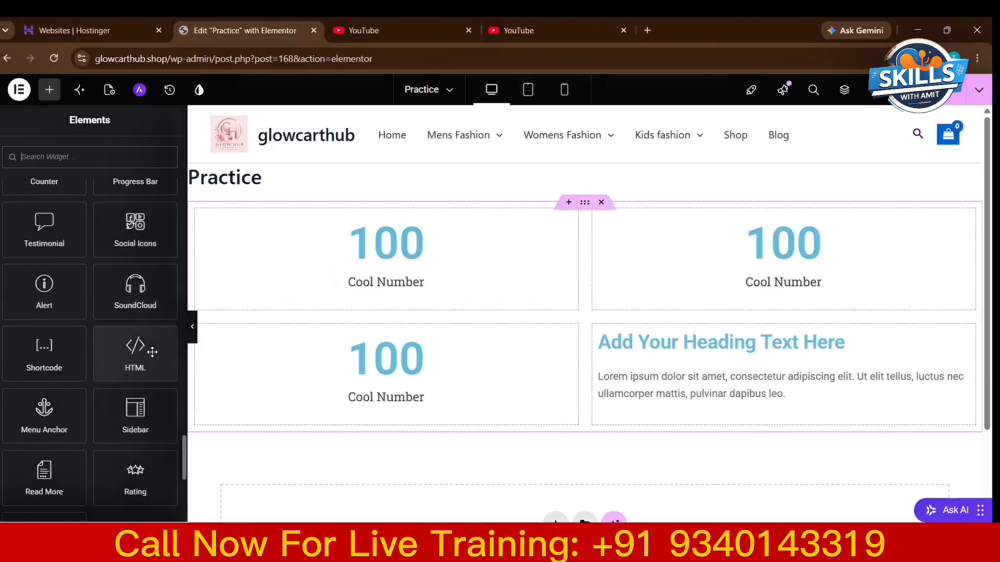
scroll(153, 351, "down", 3)
scroll(153, 354, "up", 2)
scroll(153, 356, "up", 8)
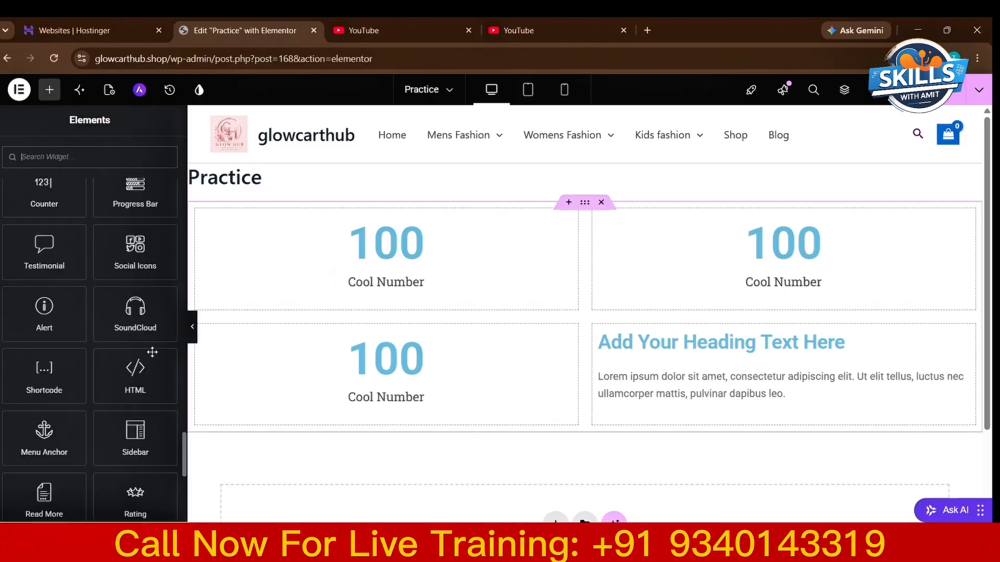
scroll(152, 352, "up", 1)
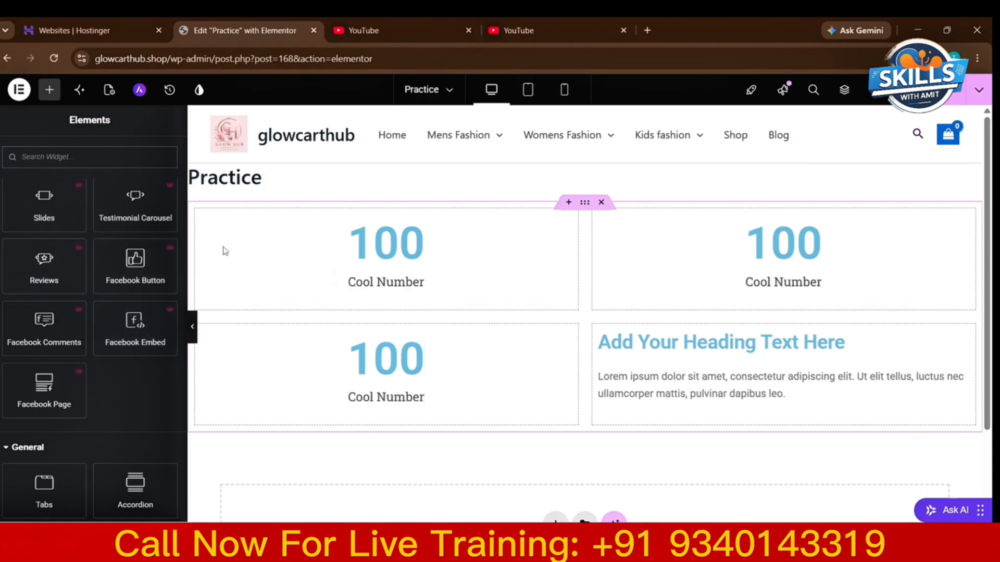
scroll(225, 251, "down", 2)
scroll(225, 251, "up", 2)
scroll(225, 251, "down", 3)
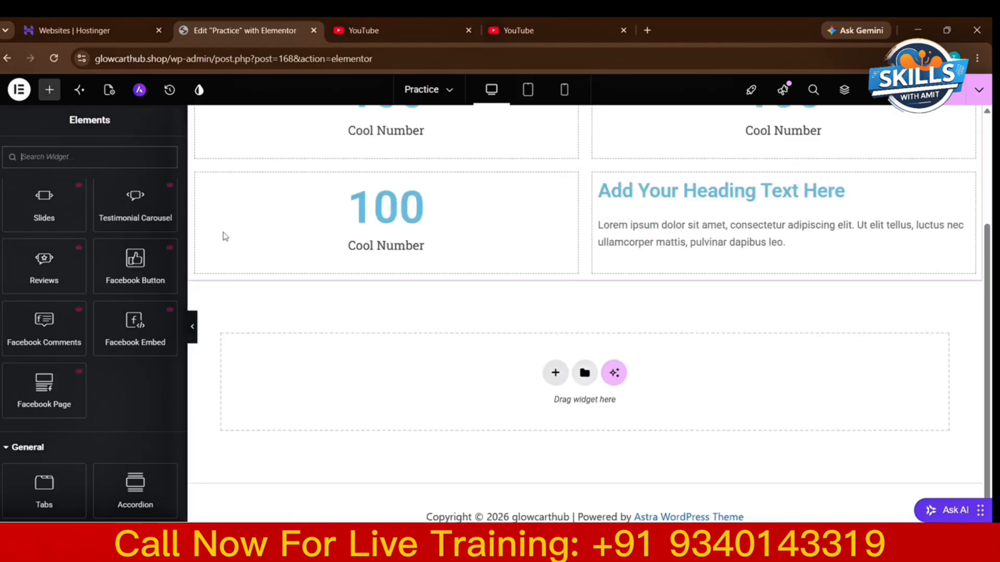
scroll(224, 235, "up", 3)
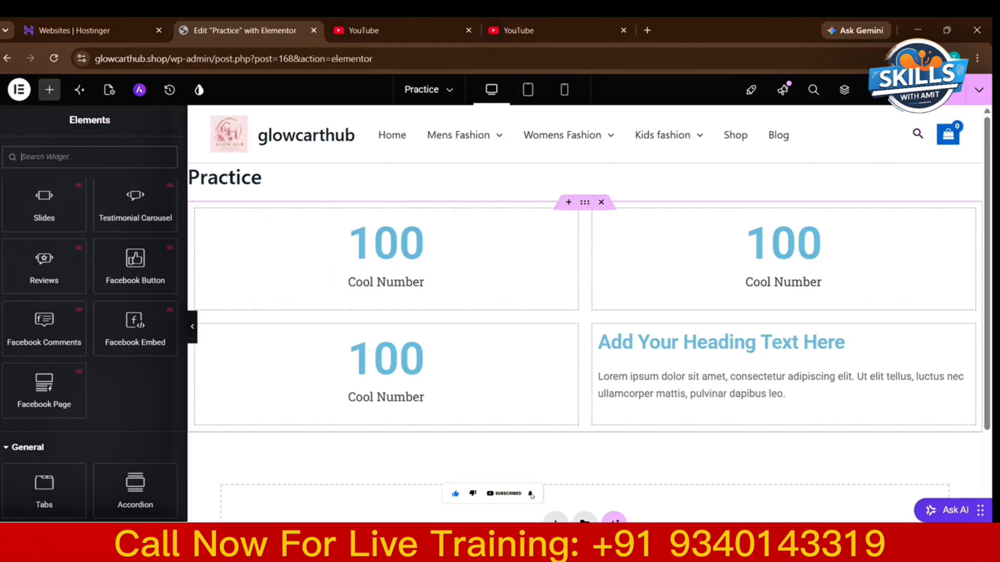
mouse_move(594, 553)
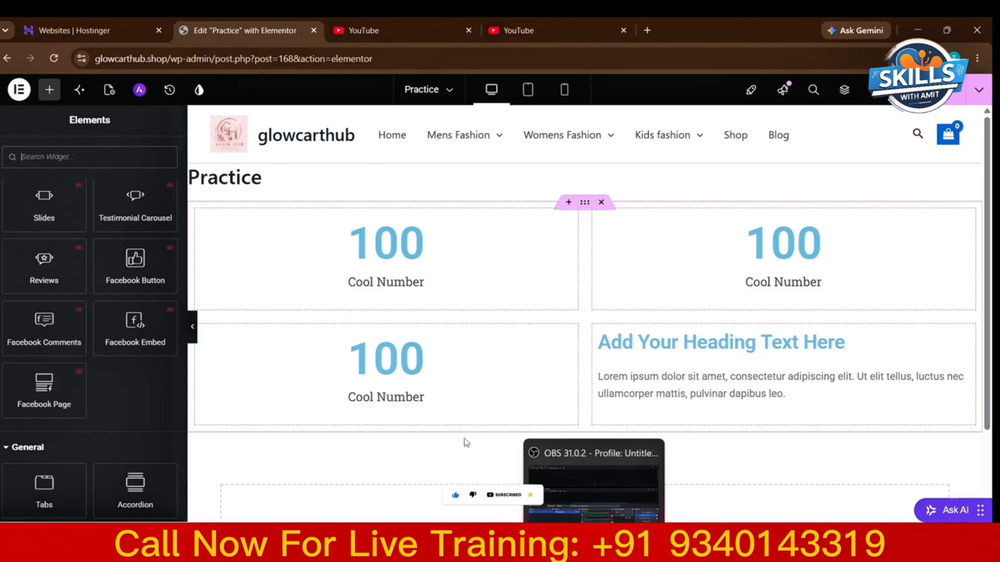